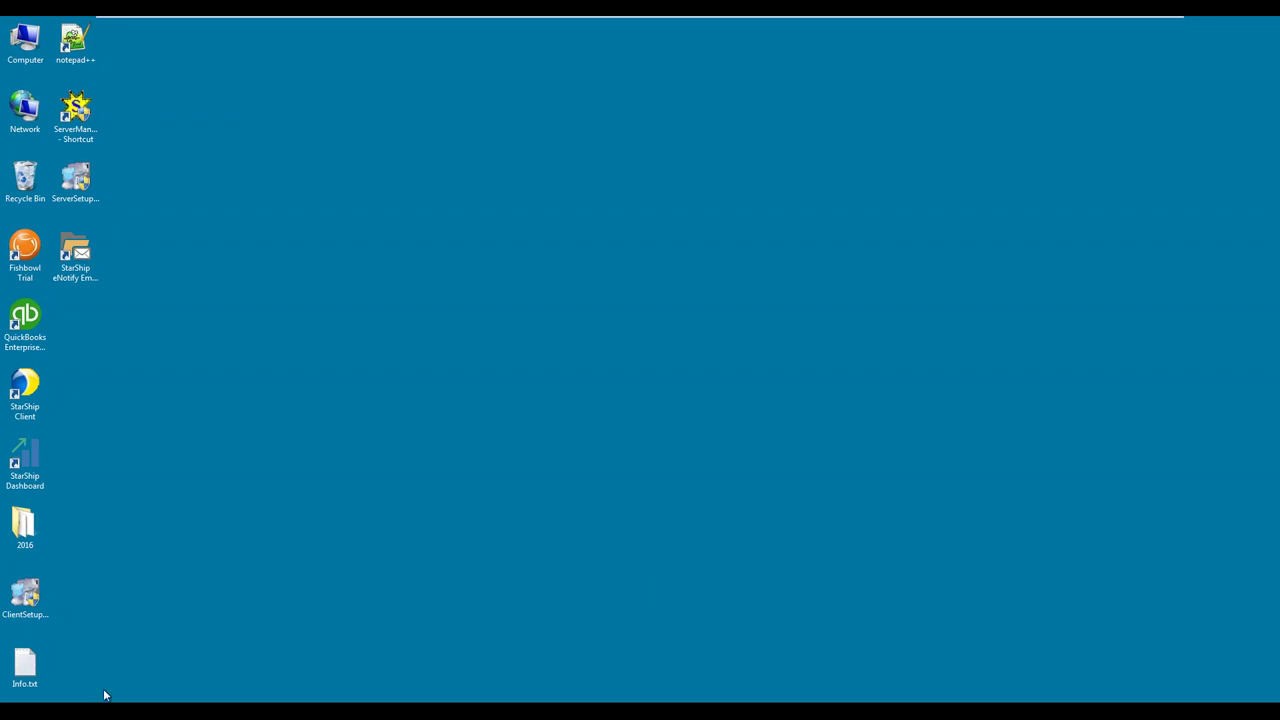
Review the unfulfilled chipmunk tee order in Shopify and its matching sales order in QuickBooks Enterprise
{"action": "left_click", "coordinate": [75, 650]}
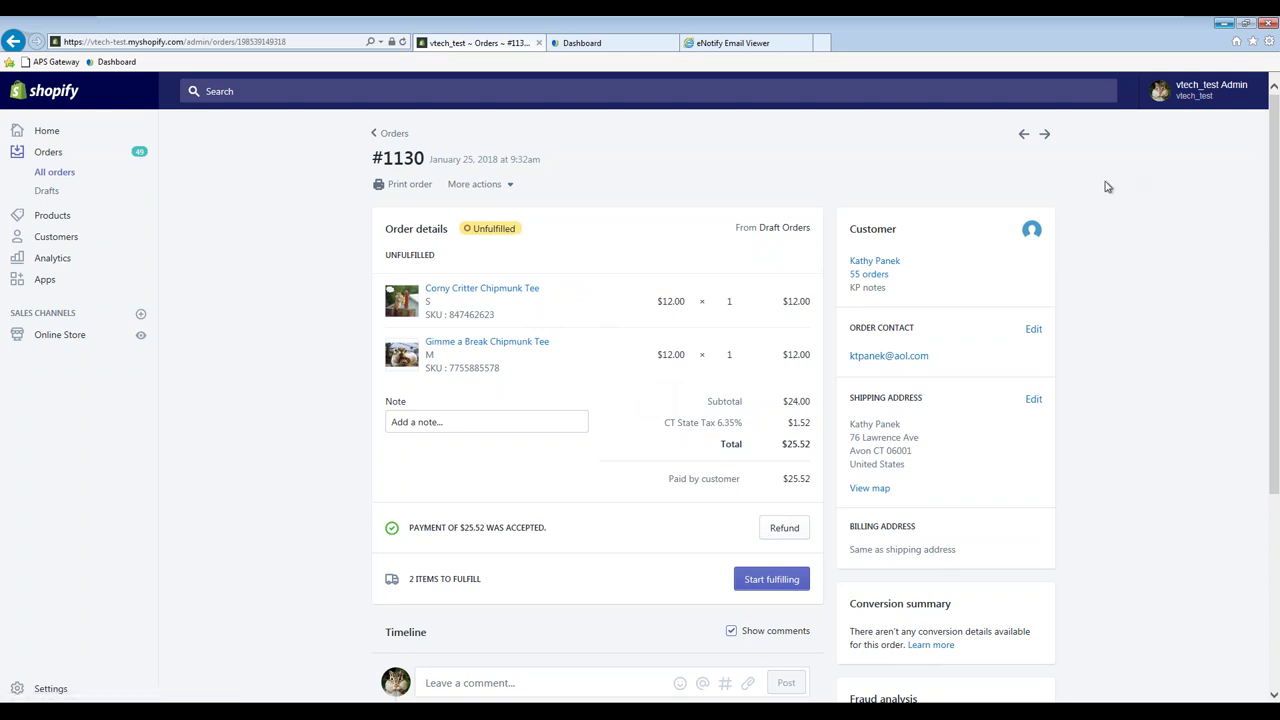
{"action": "left_click", "coordinate": [1223, 22]}
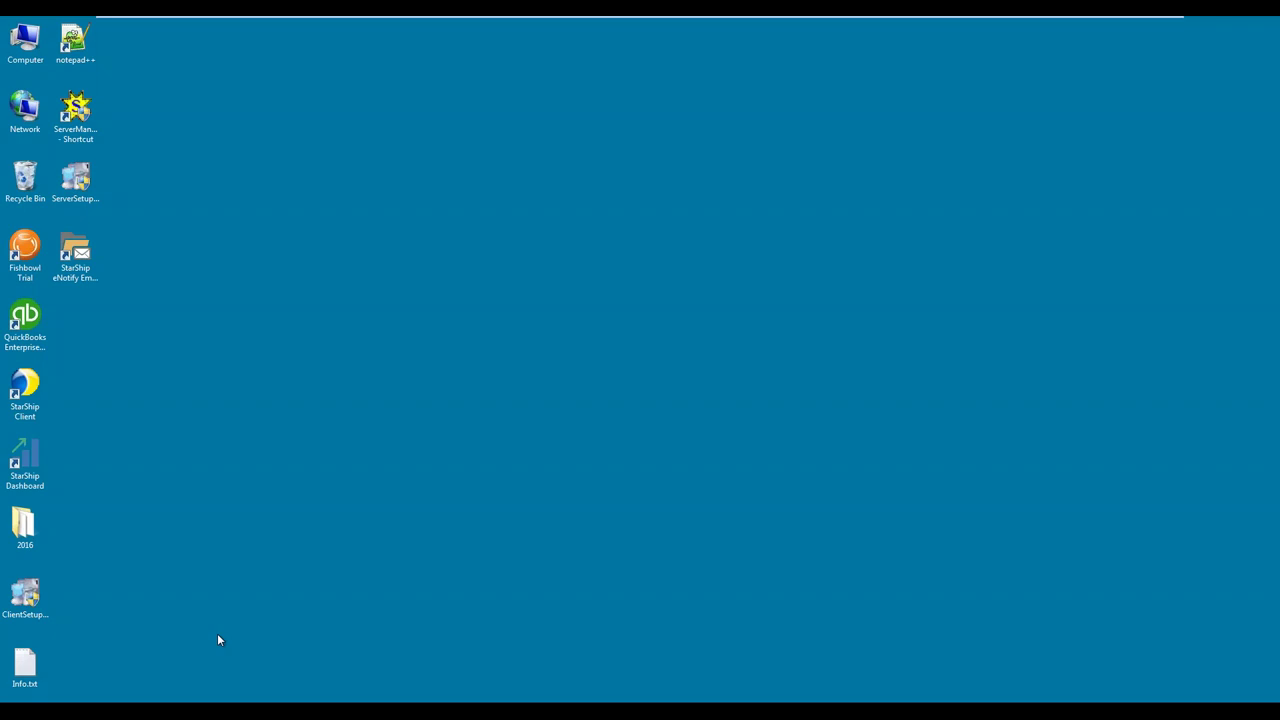
{"action": "left_click", "coordinate": [200, 698]}
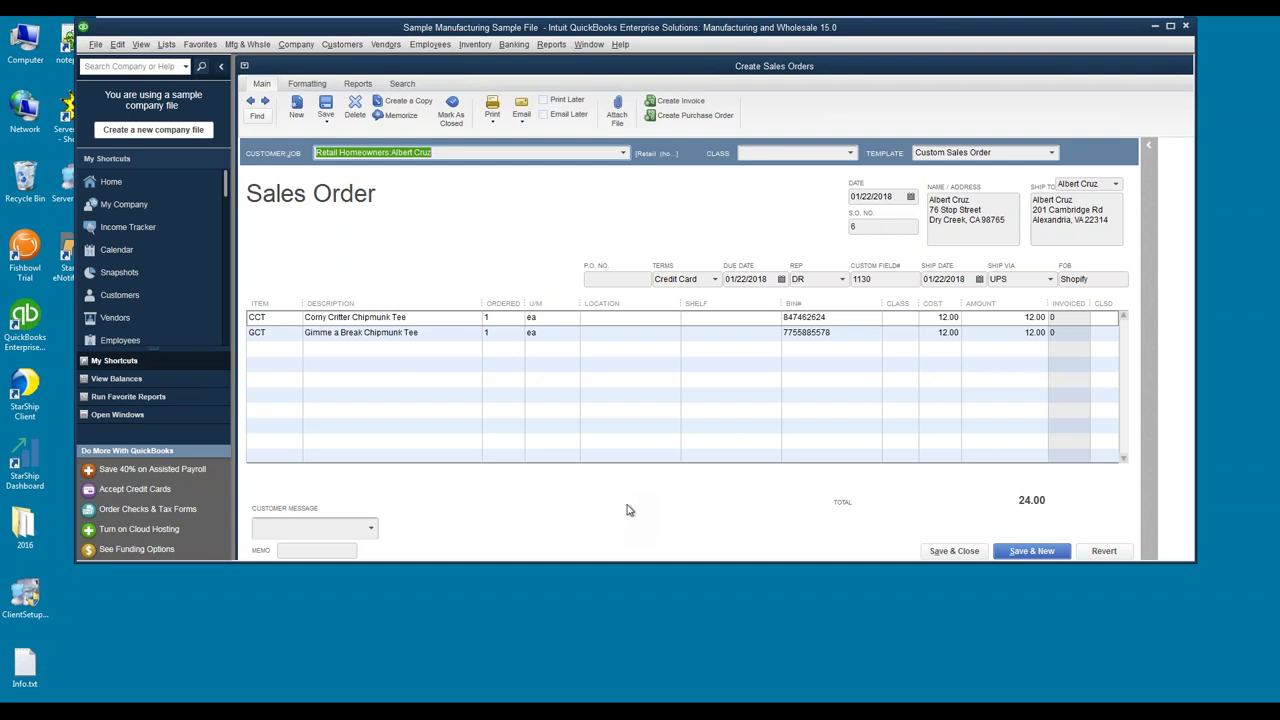
{"action": "left_click", "coordinate": [1170, 26]}
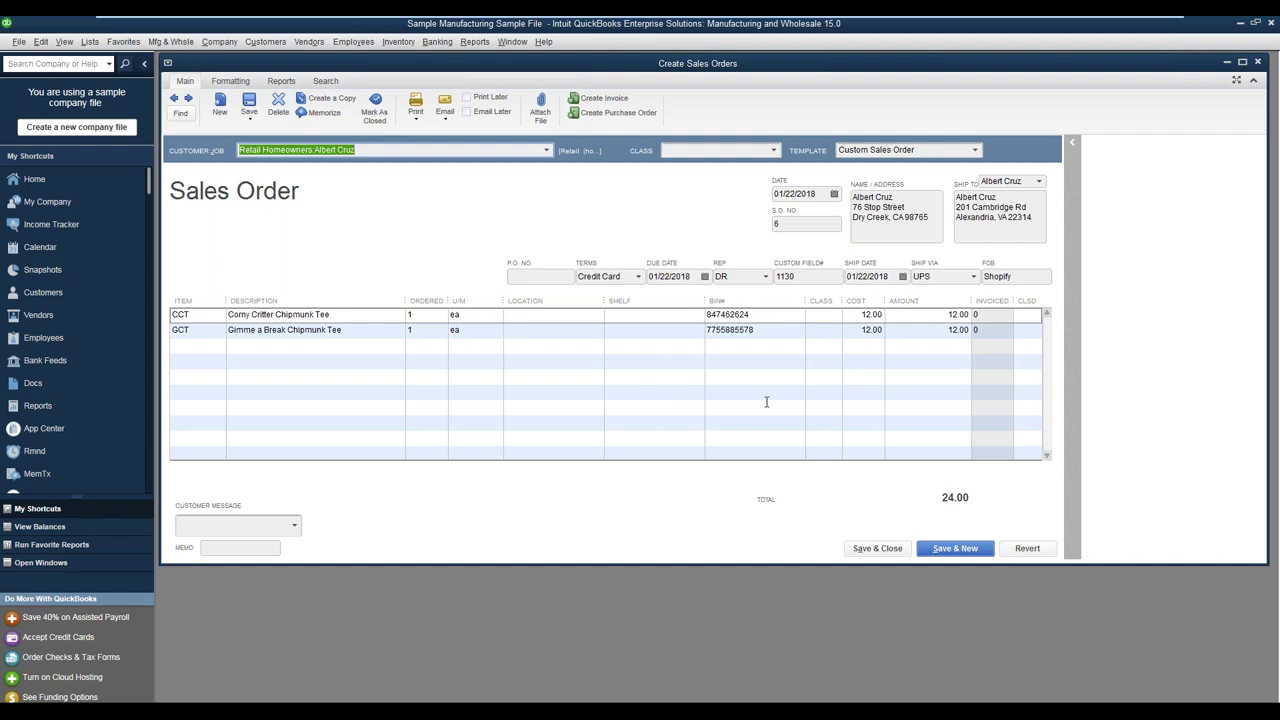
{"action": "left_click", "coordinate": [1239, 24]}
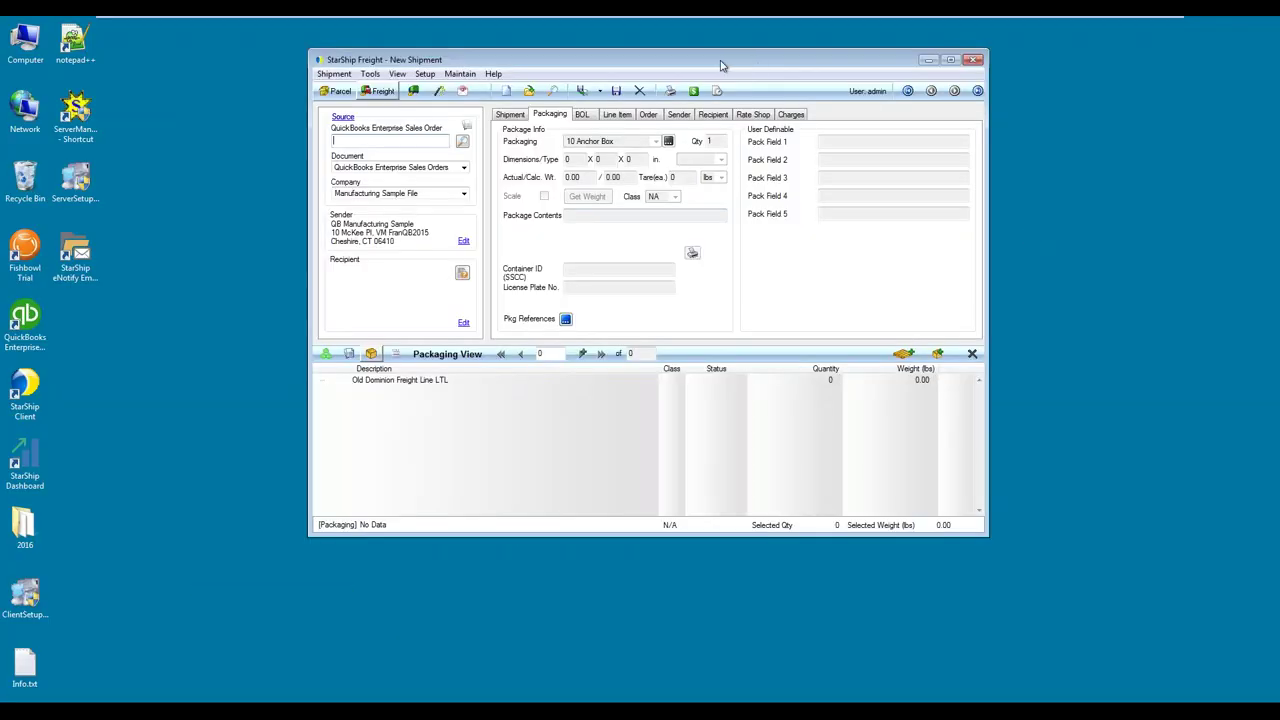
In StarShip, load the chipmunk tee sales order into a new shipment by its order number and expand all packaged items
{"action": "left_click_drag", "start_coordinate": [720, 65], "coordinate": [712, 136]}
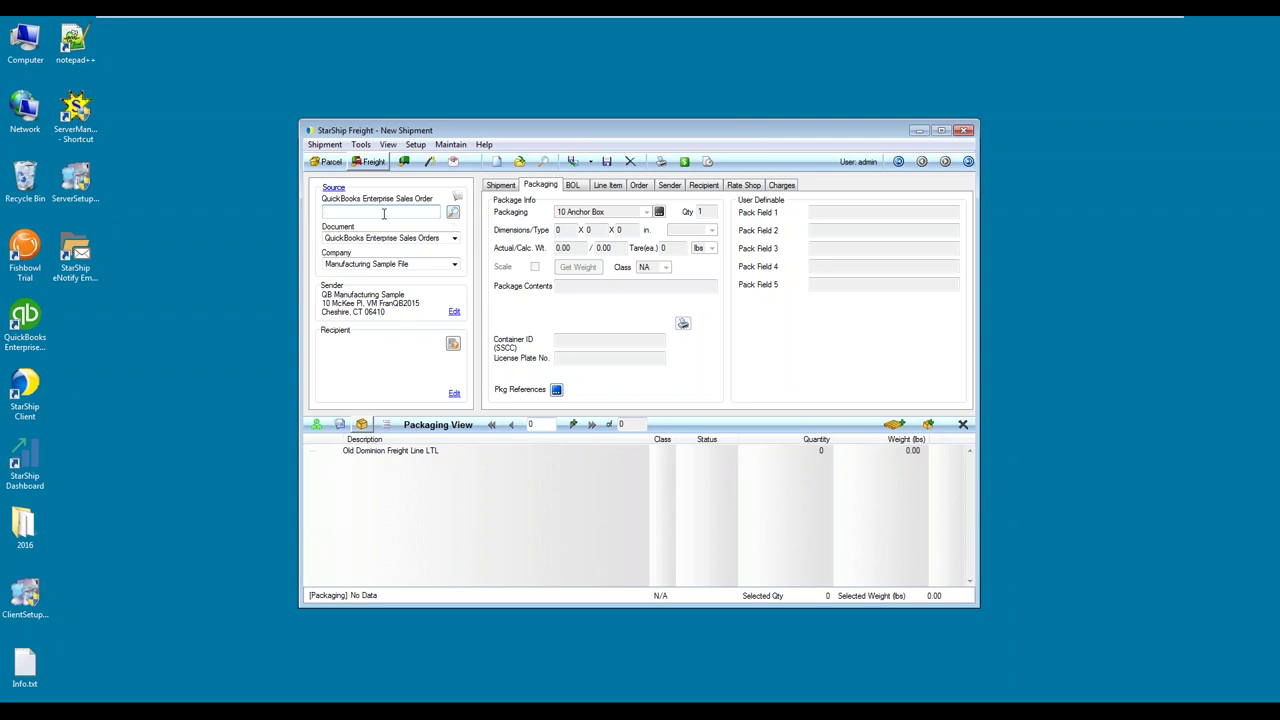
{"action": "key", "text": "Return"}
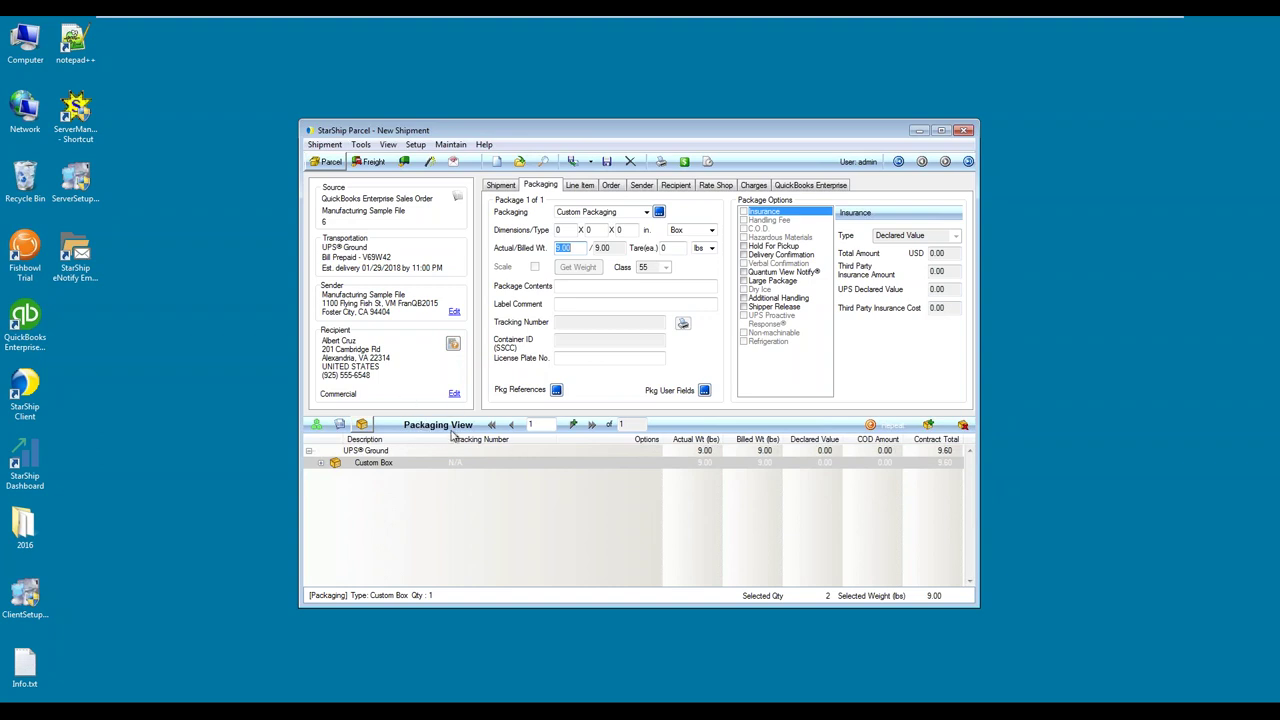
{"action": "right_click", "coordinate": [468, 500]}
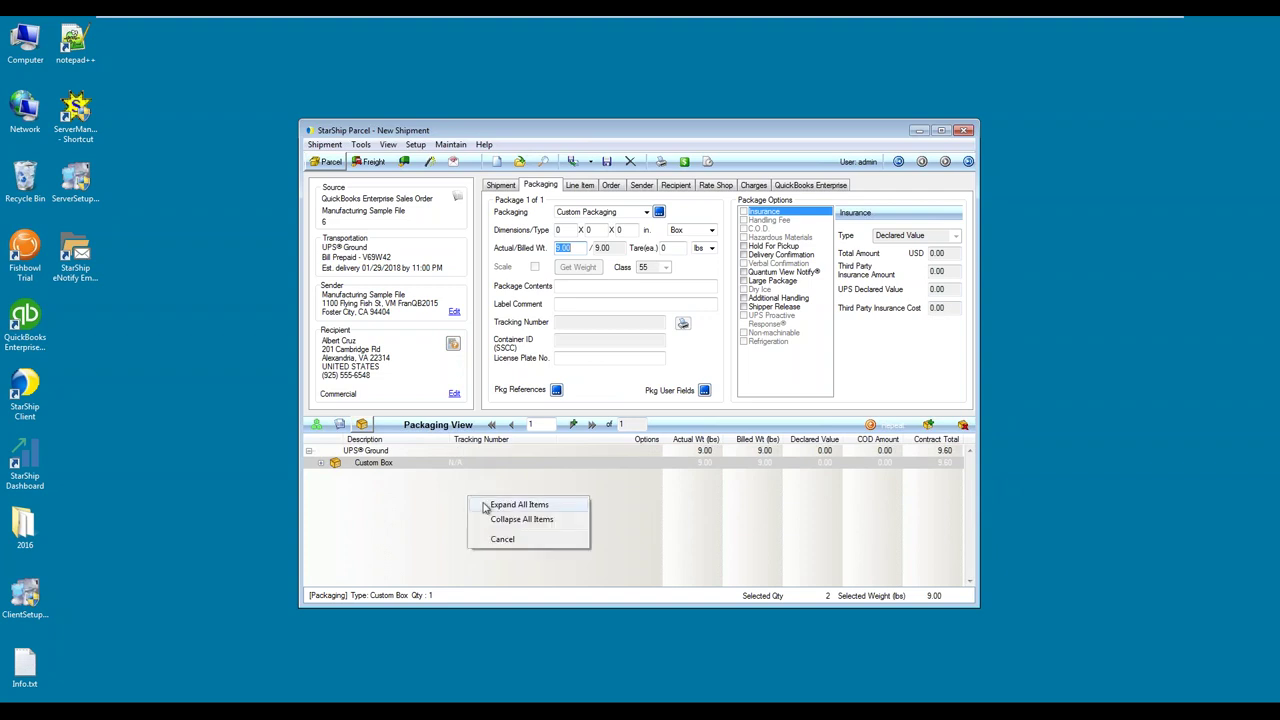
{"action": "left_click", "coordinate": [510, 505]}
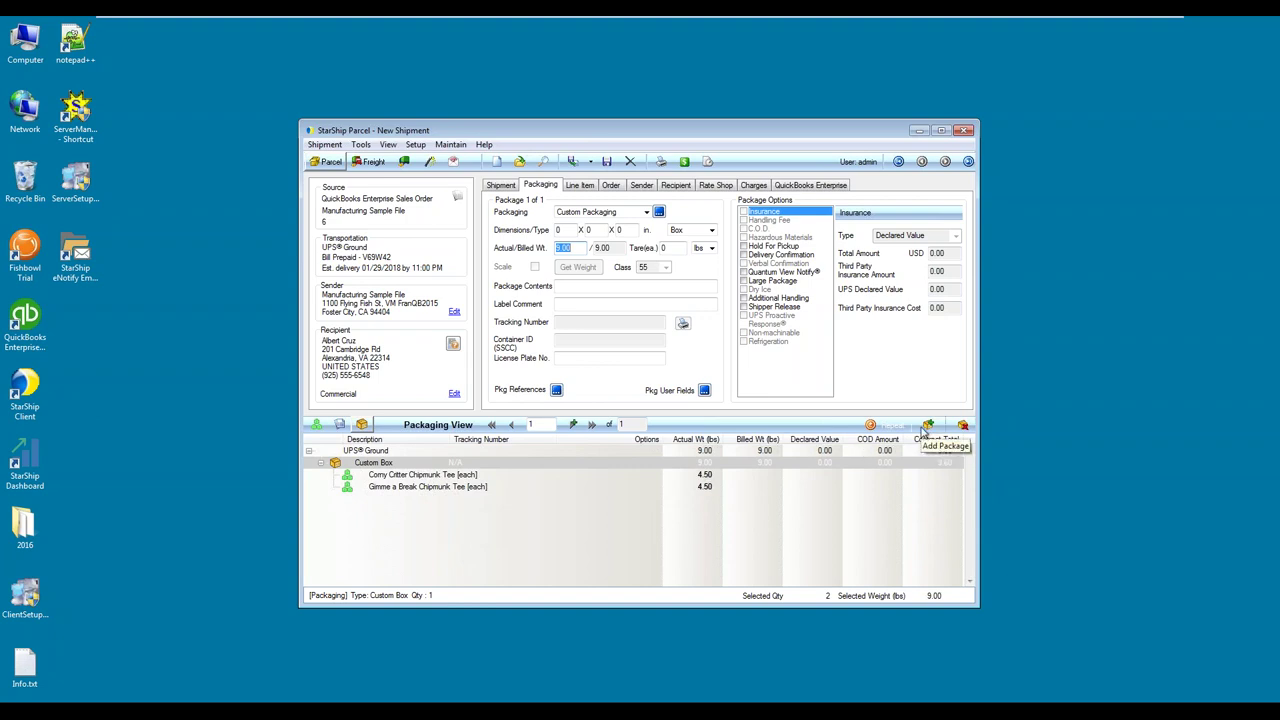
Review the Corny Critter Chipmunk Tee line item and rate shop all carriers for the shipment
{"action": "left_click", "coordinate": [398, 477]}
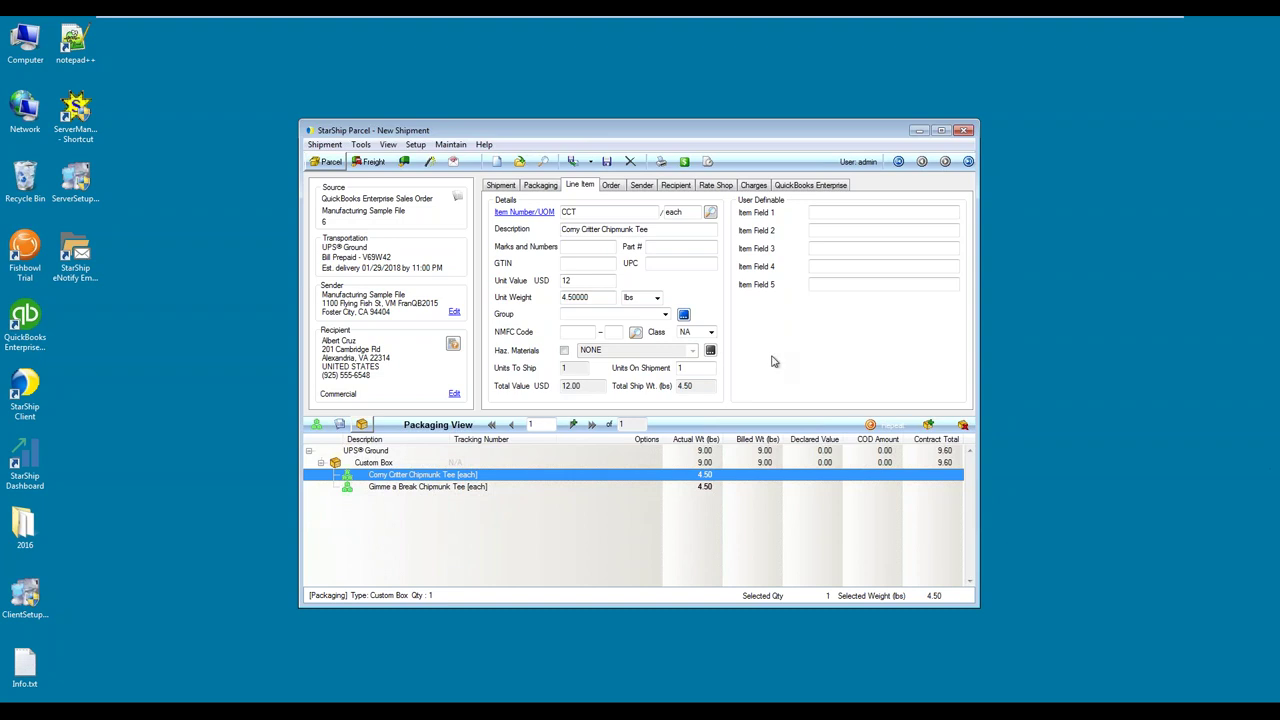
{"action": "left_click", "coordinate": [716, 186]}
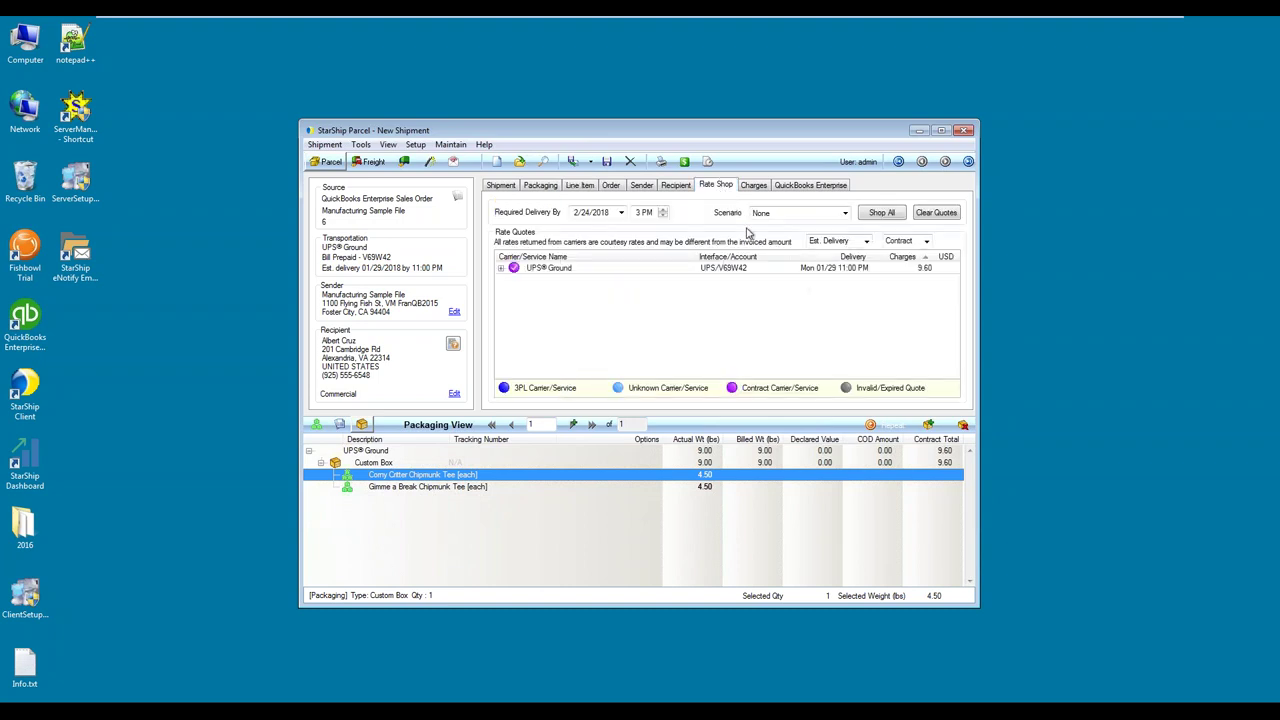
{"action": "left_click", "coordinate": [868, 220]}
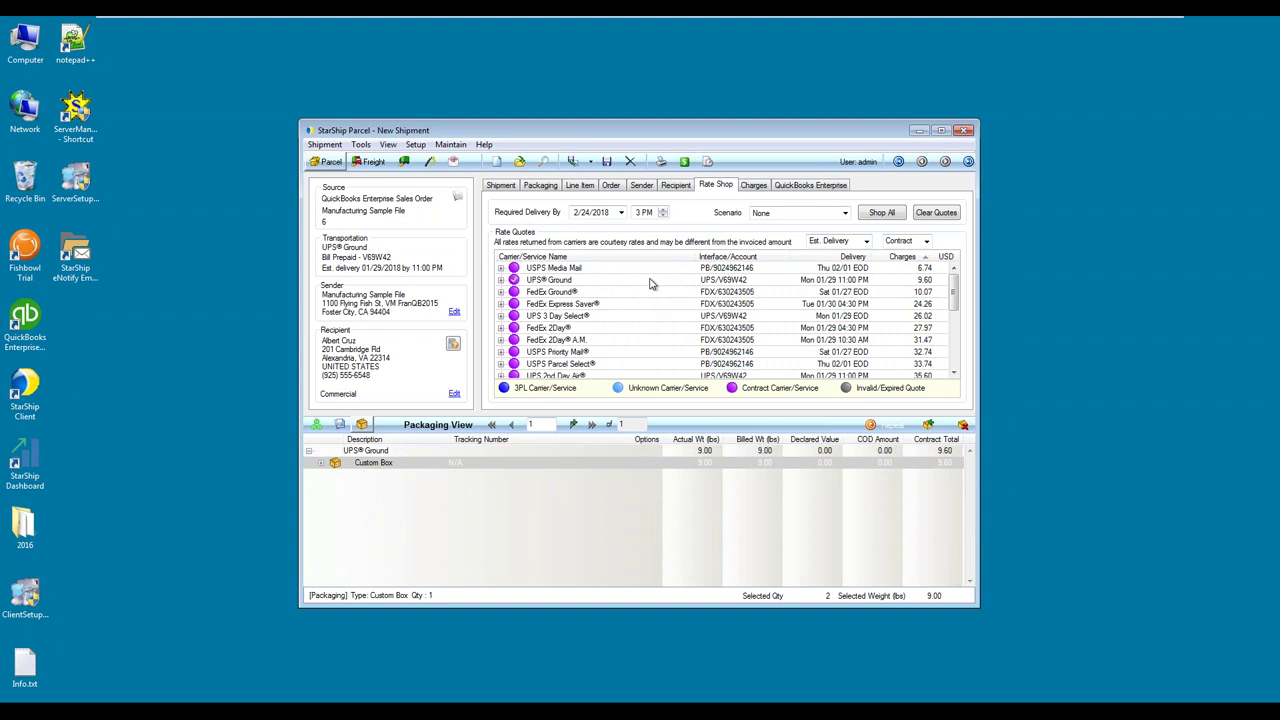
Process the UPS Ground shipment and review its label and package packing list in an enlarged preview
{"action": "left_click", "coordinate": [574, 167]}
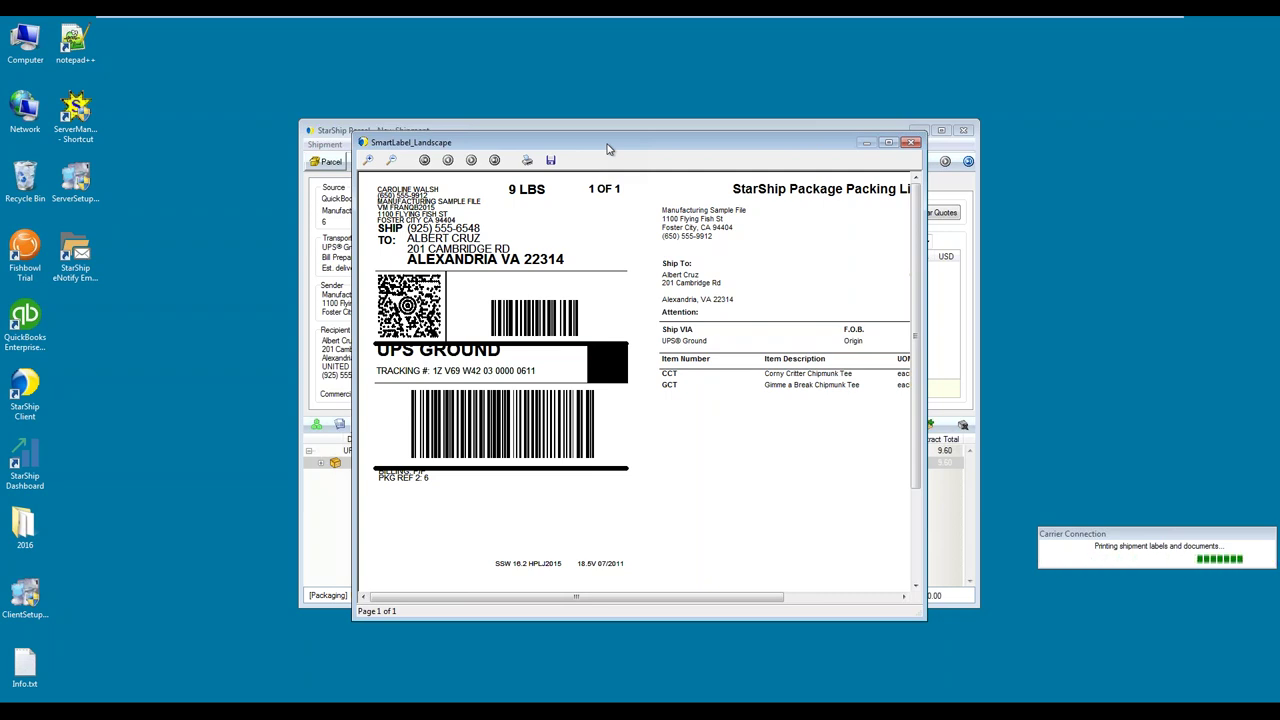
{"action": "left_click_drag", "start_coordinate": [608, 148], "coordinate": [538, 77]}
{"action": "left_click_drag", "start_coordinate": [861, 551], "coordinate": [1001, 641]}
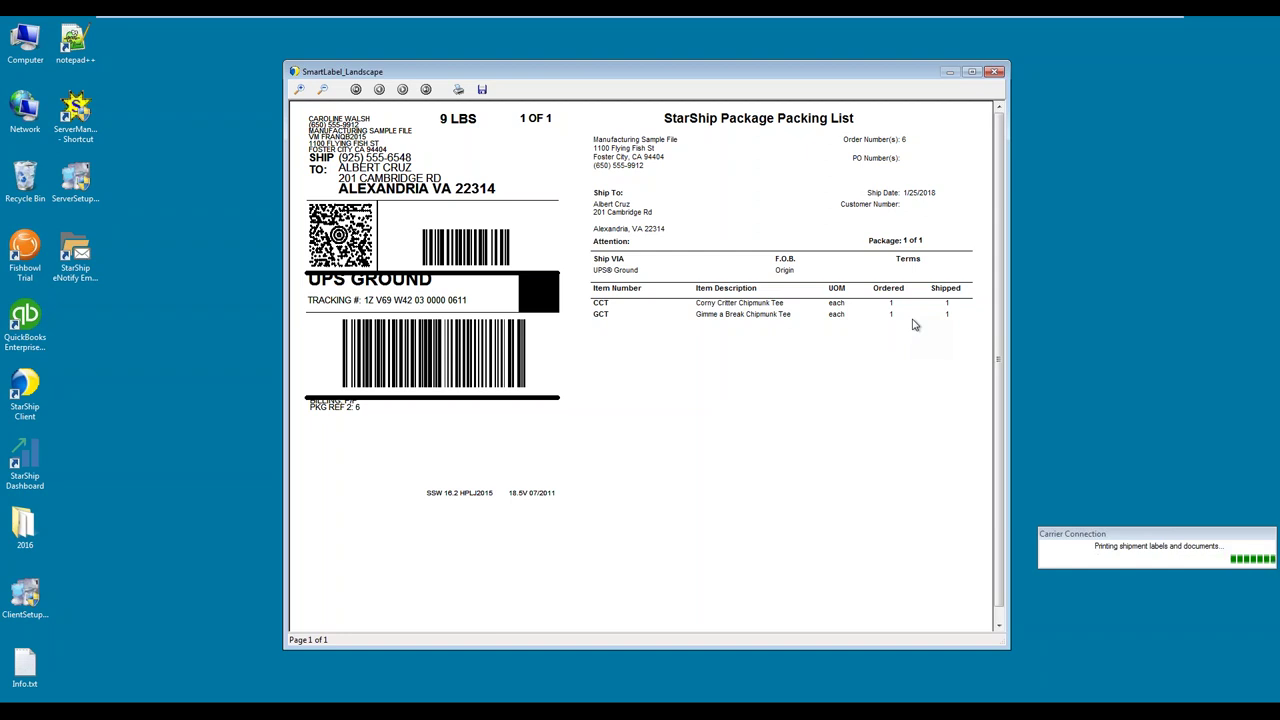
{"action": "left_click", "coordinate": [994, 72]}
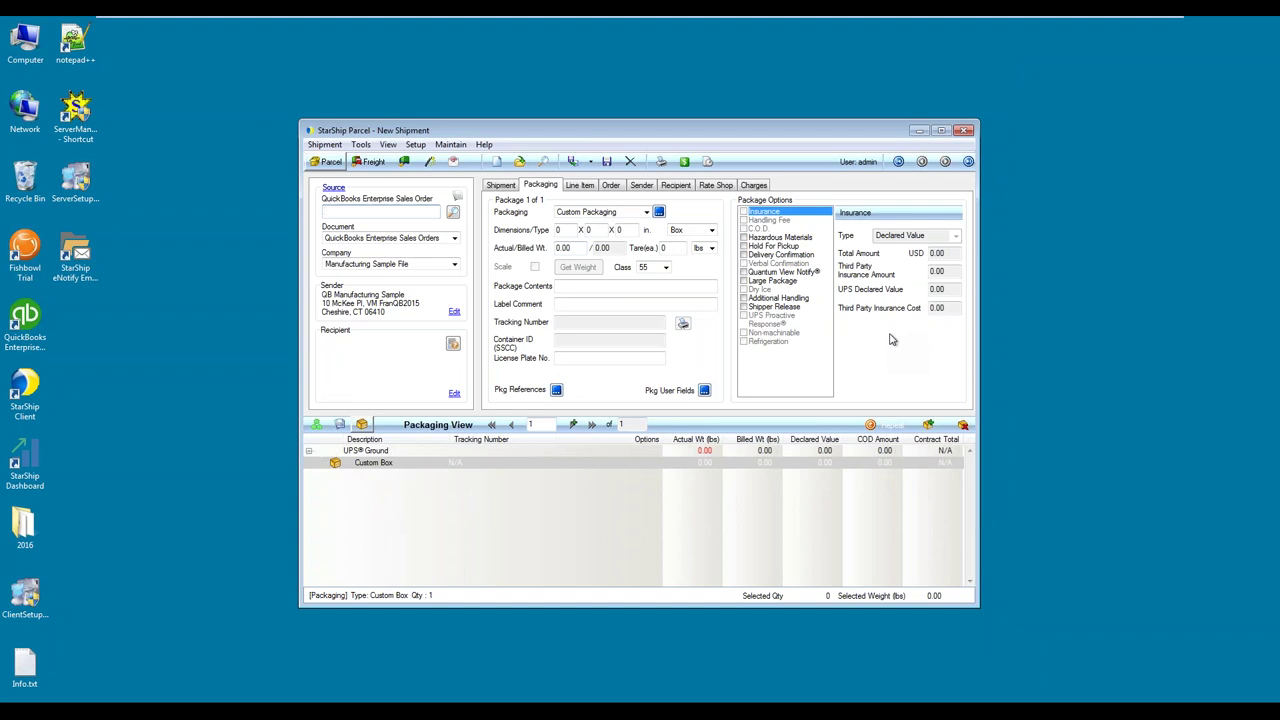
Switch to QuickBooks and check the shipped sales order's line items for the freight charge and tracking details
{"action": "left_click", "coordinate": [917, 134]}
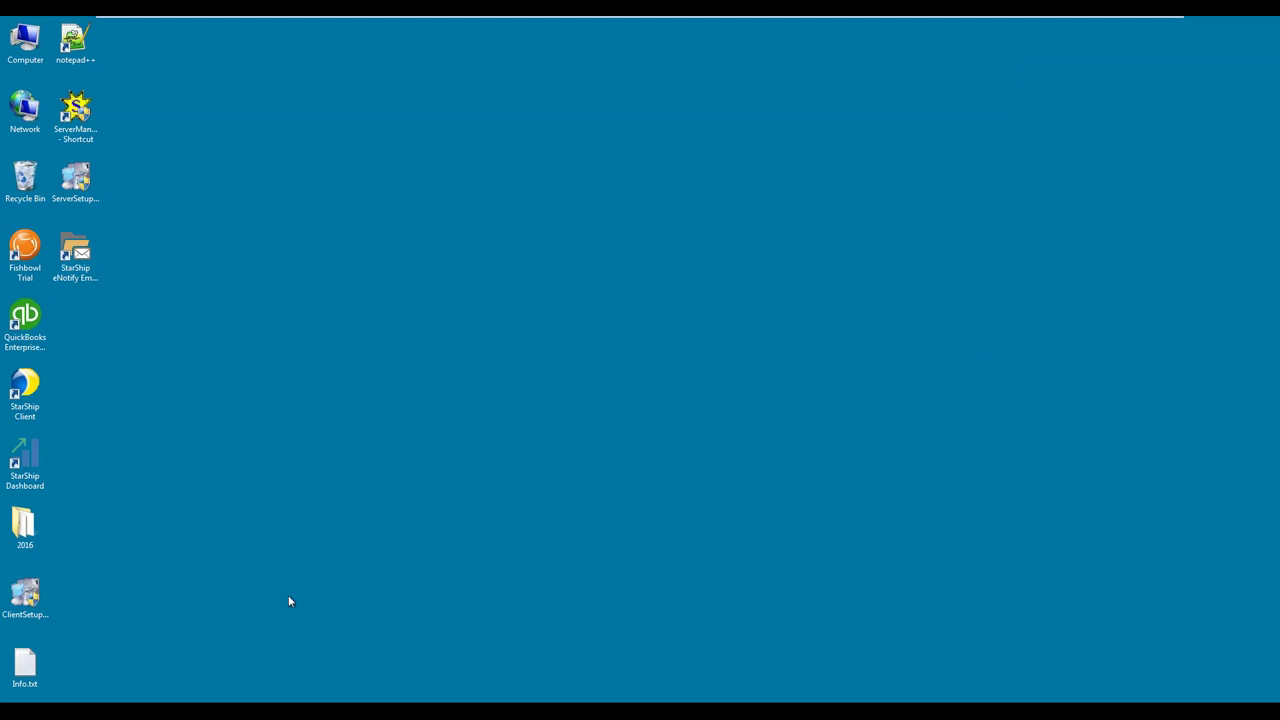
{"action": "double_click", "coordinate": [150, 692]}
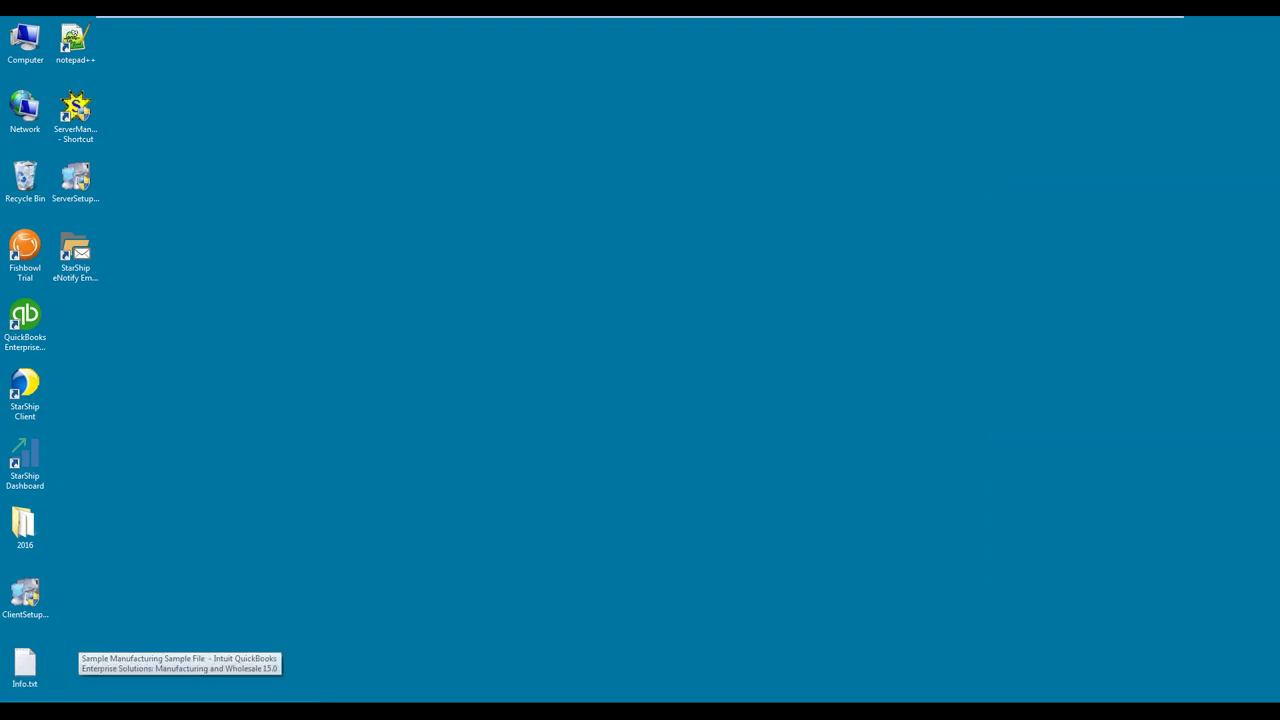
{"action": "left_click_drag", "start_coordinate": [682, 564], "coordinate": [670, 694]}
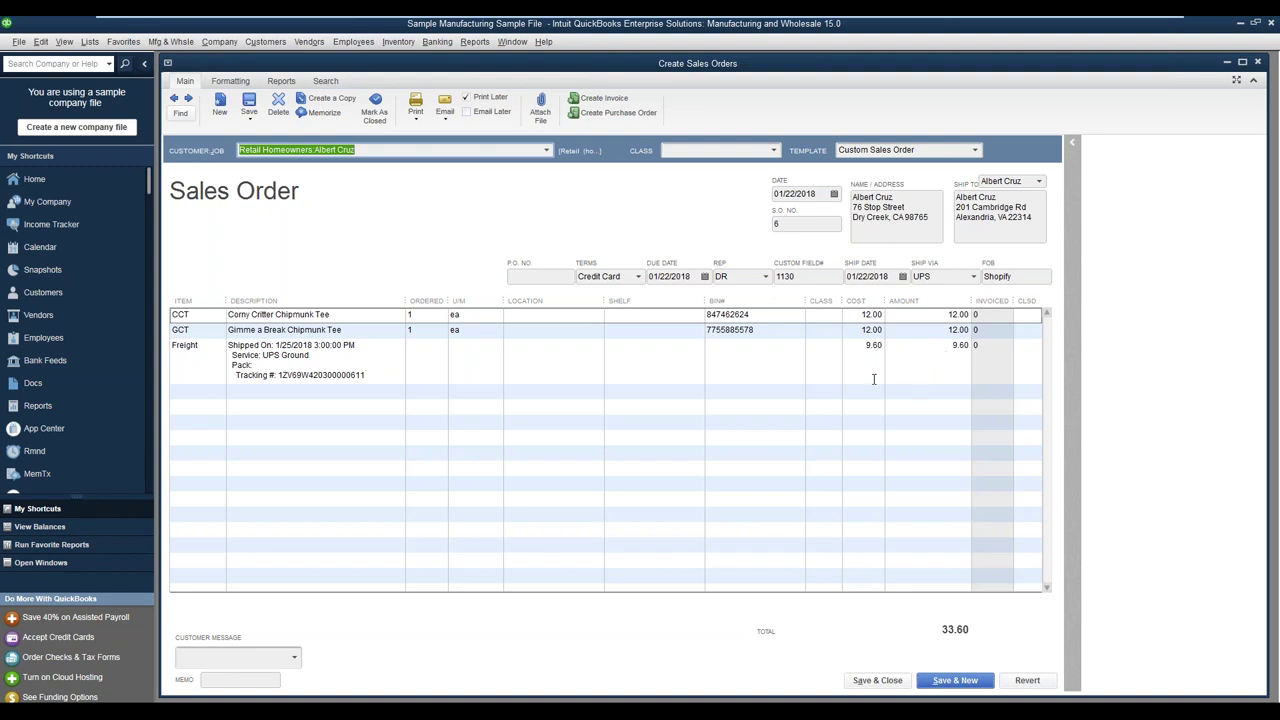
{"action": "left_click", "coordinate": [1239, 24]}
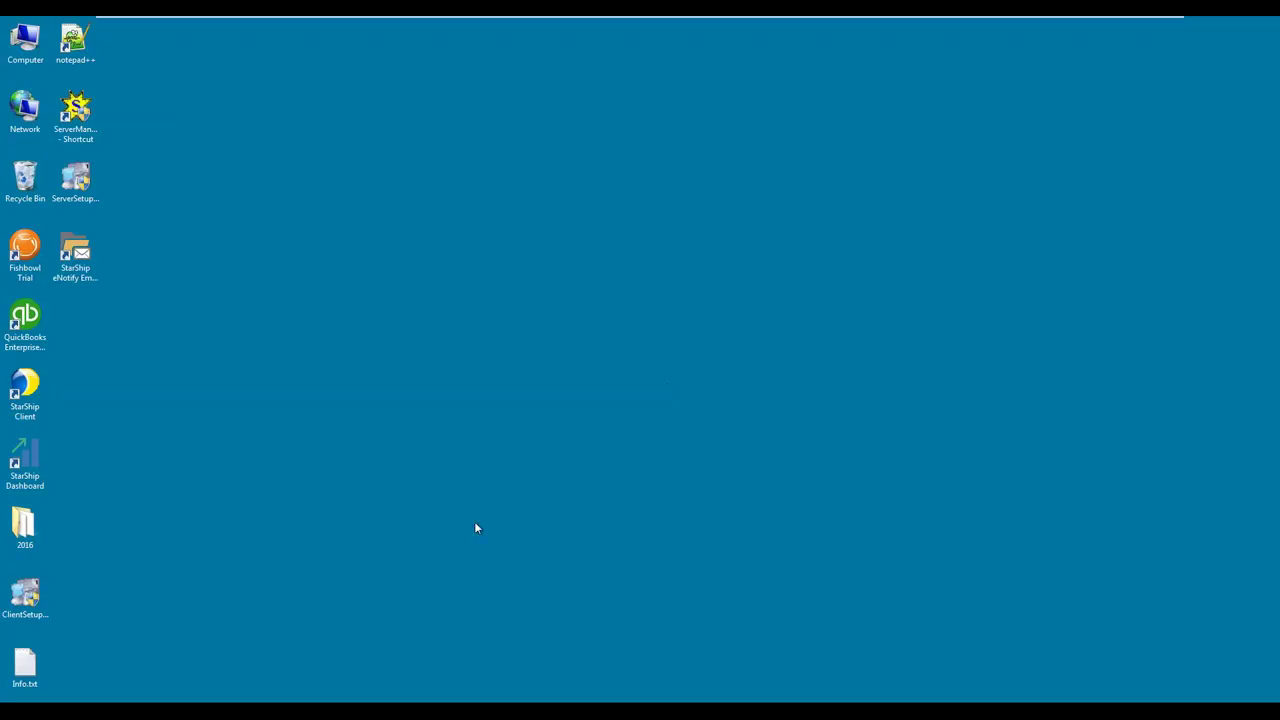
Refresh the order page in Shopify and check its fulfillment status, shipping note and tracking details
{"action": "mouse_move", "coordinate": [100, 712]}
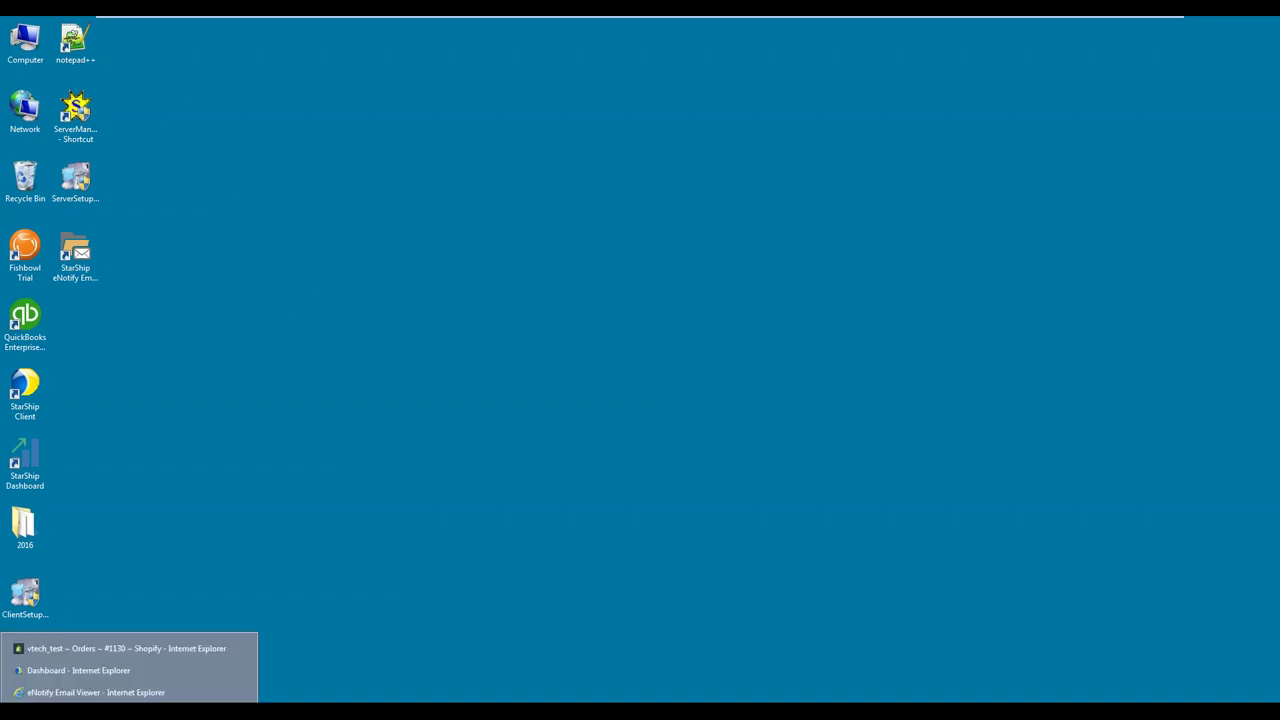
{"action": "left_click", "coordinate": [81, 642]}
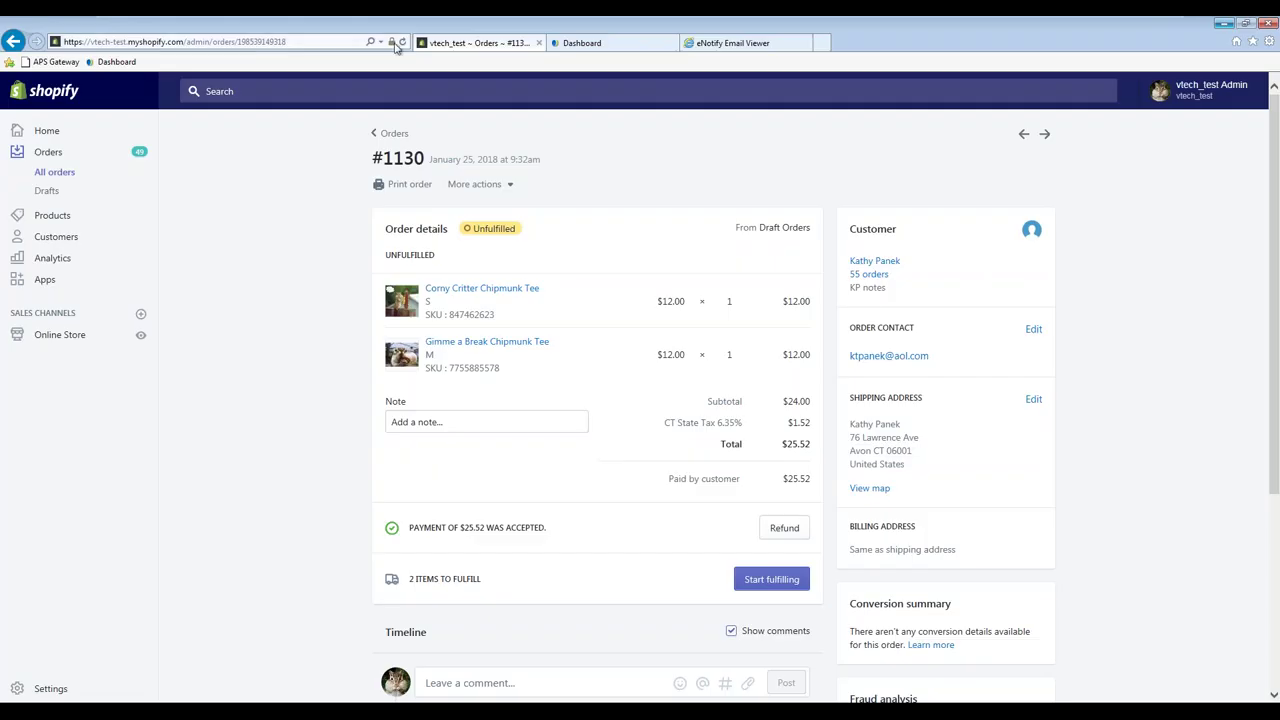
{"action": "left_click", "coordinate": [401, 43]}
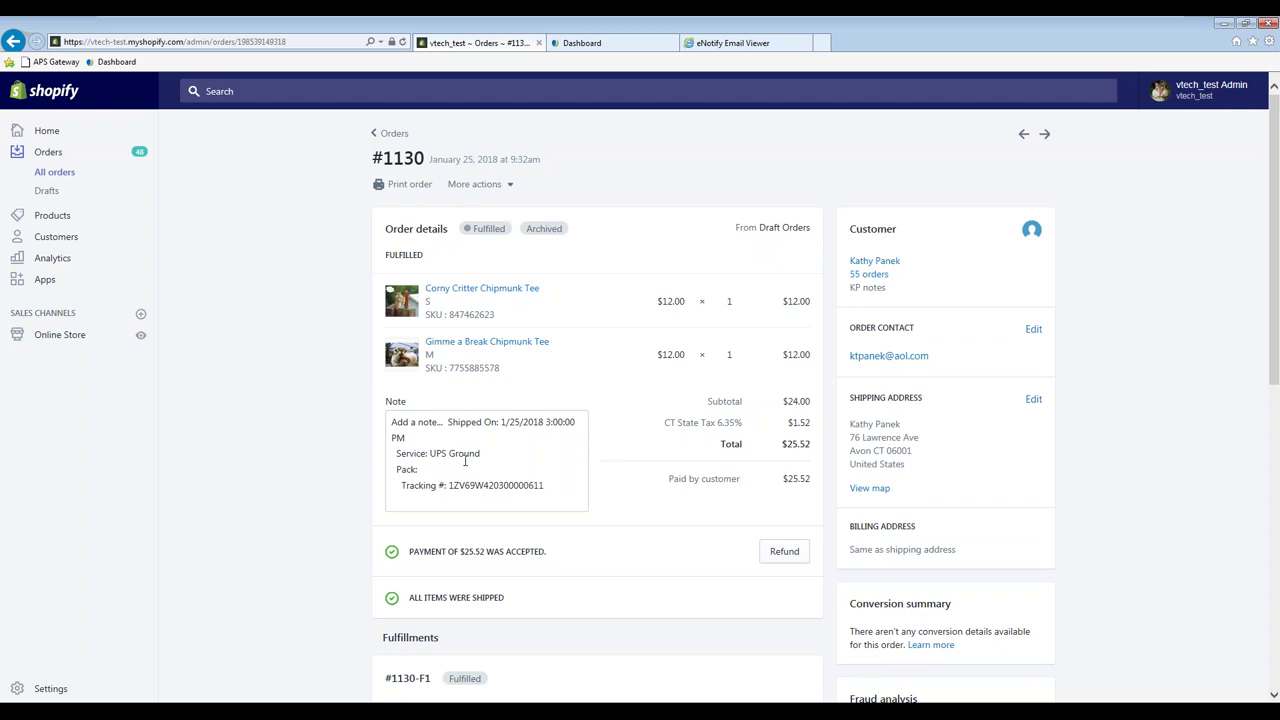
{"action": "scroll", "coordinate": [635, 395], "scroll_direction": "down", "scroll_amount": 1}
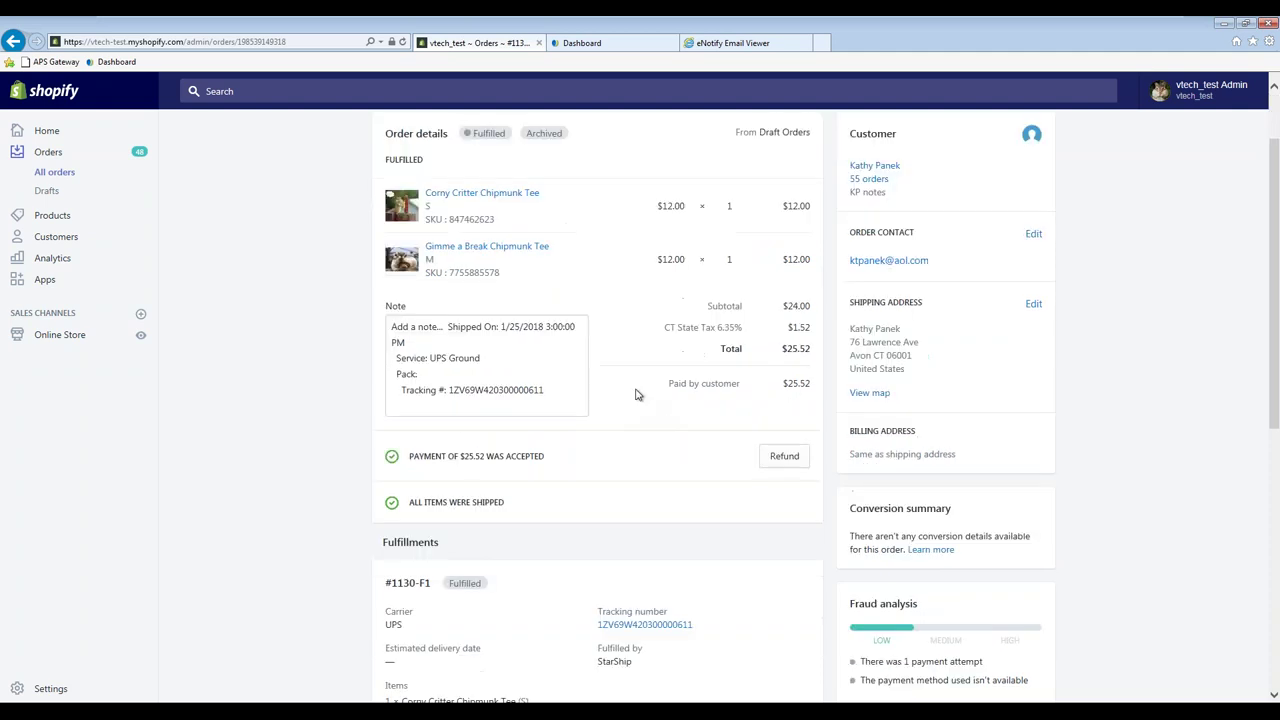
{"action": "scroll", "coordinate": [578, 475], "scroll_direction": "down", "scroll_amount": 2}
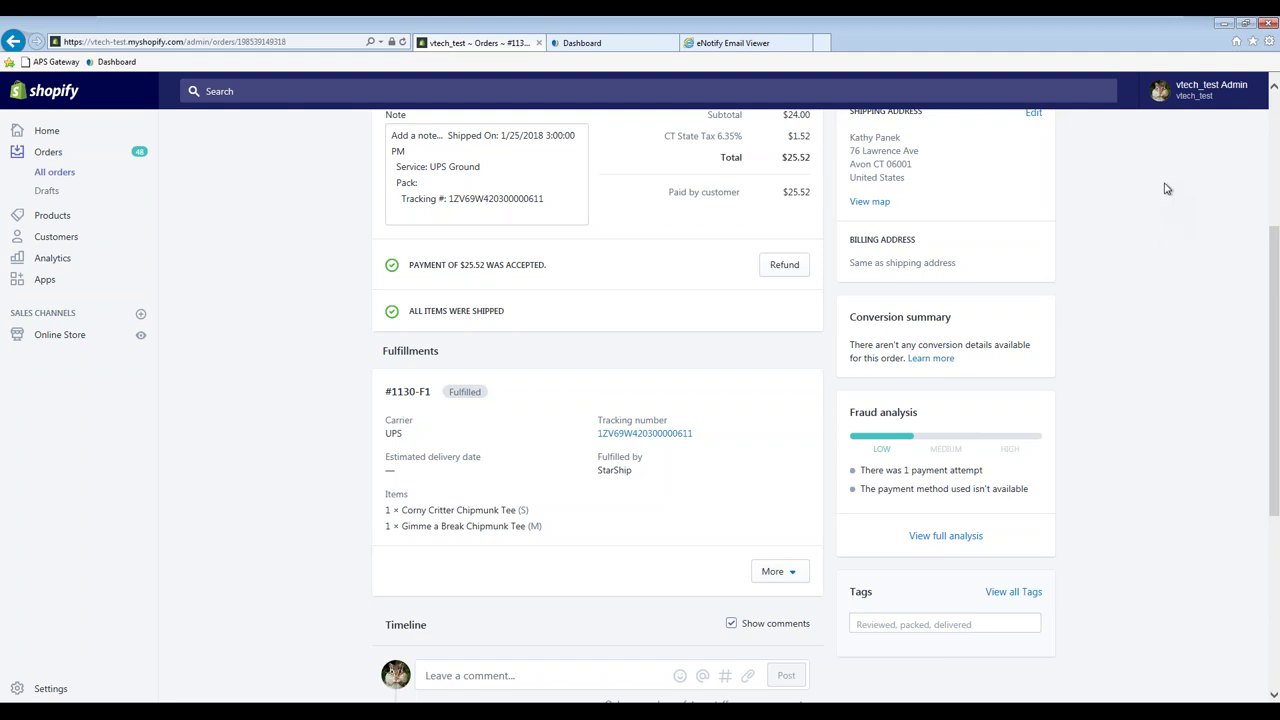
{"action": "left_click", "coordinate": [1222, 30]}
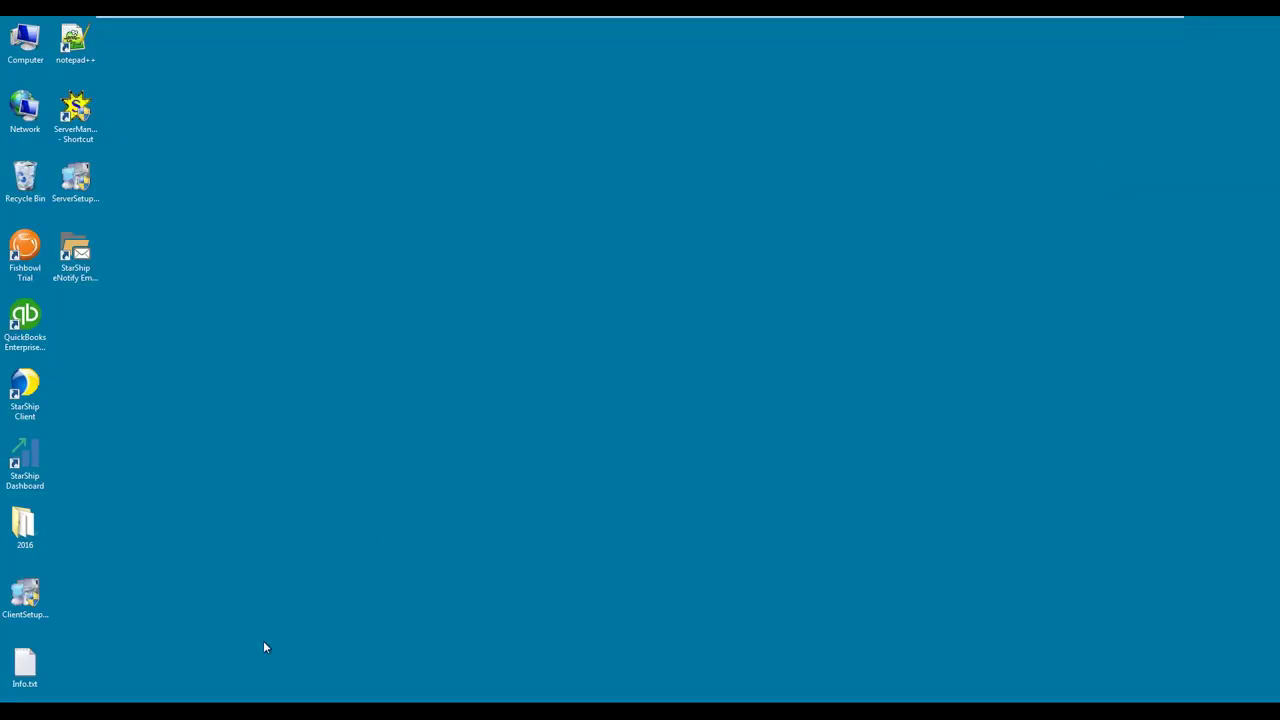
Find the Dunning's Pool Depot sales order in QuickBooks by its sales order number
{"action": "key", "text": "alt+Tab"}
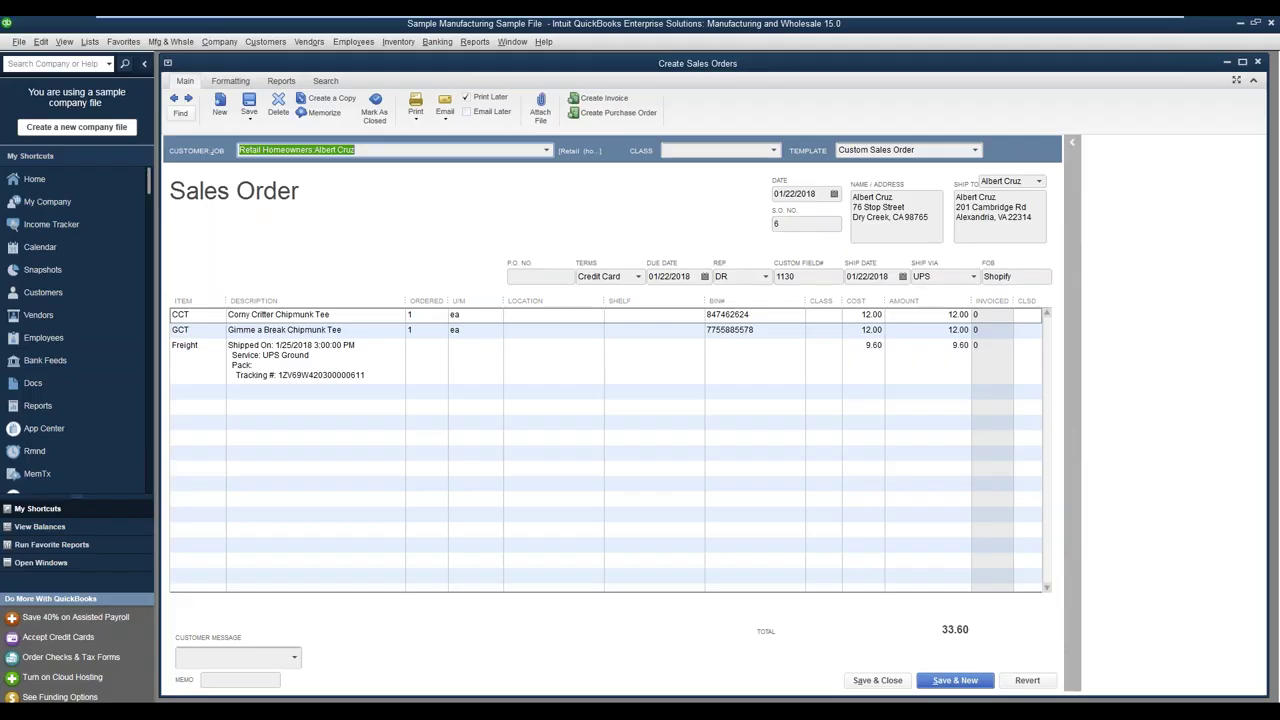
{"action": "left_click", "coordinate": [181, 112]}
{"action": "left_click", "coordinate": [320, 314]}
{"action": "type", "text": "10000"}
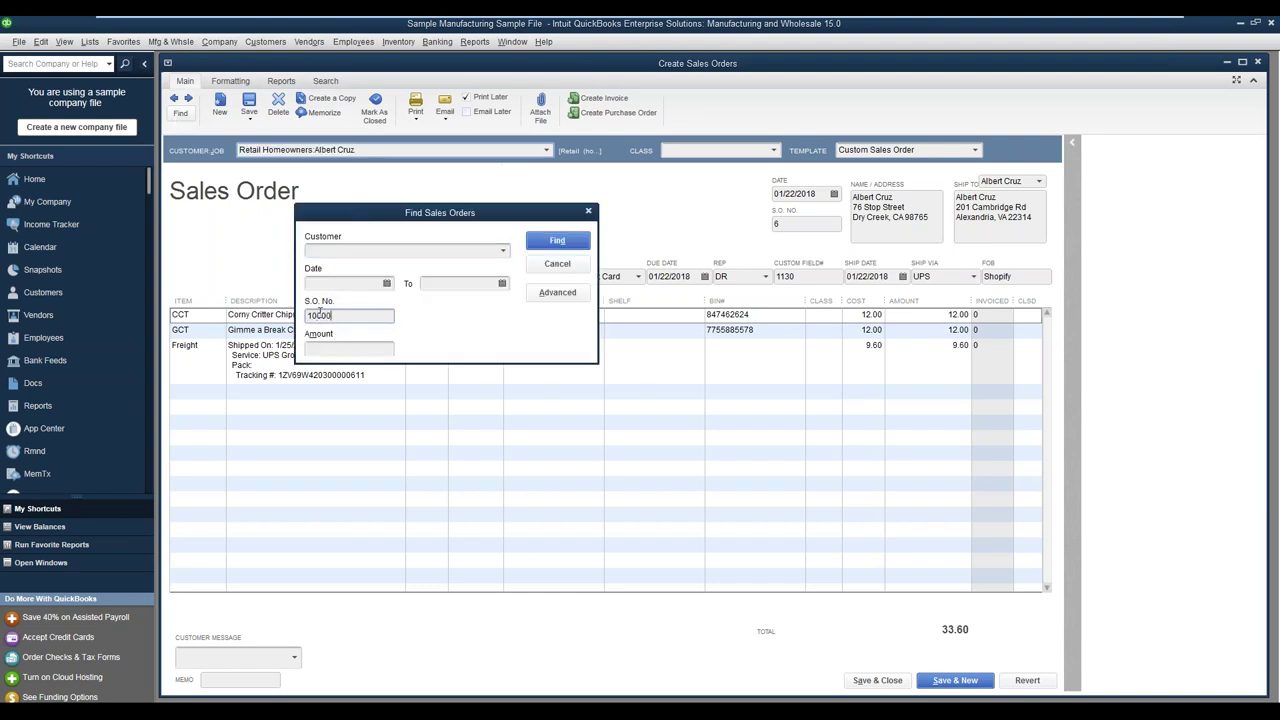
{"action": "key", "text": "Return"}
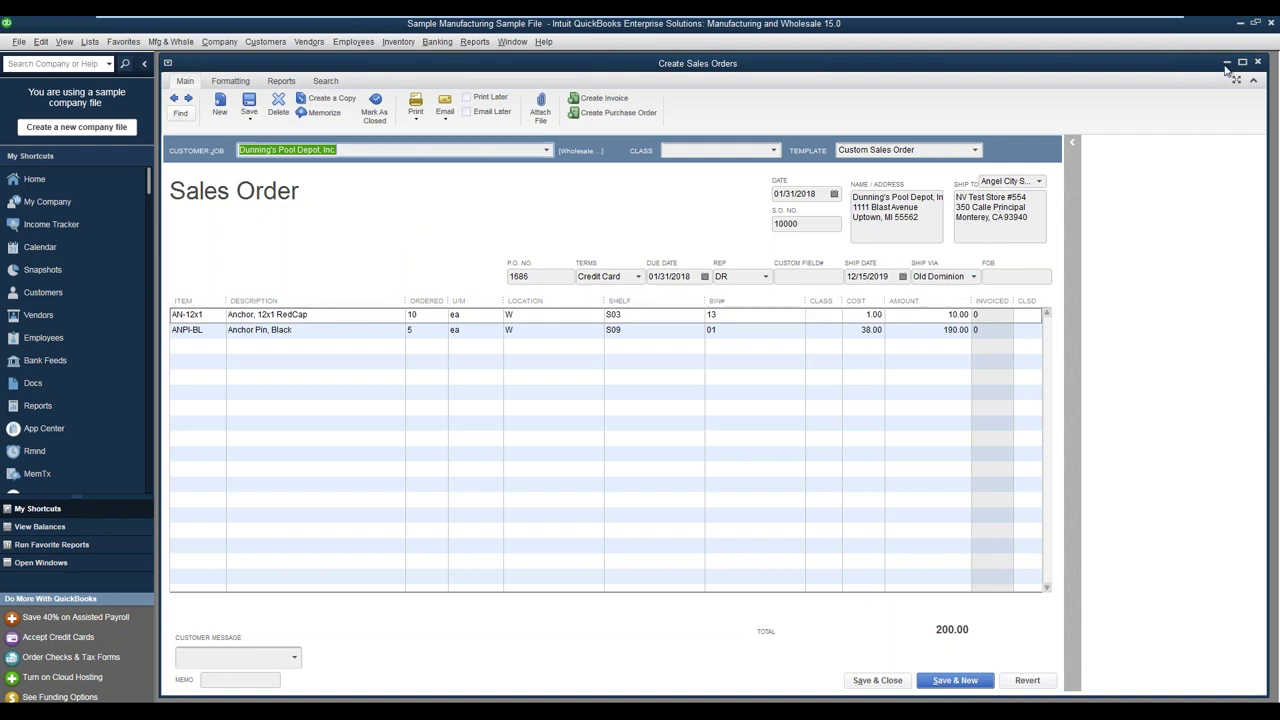
Switch to StarShip and load the Dunning's Pool Depot sales order into a new shipment by its order number
{"action": "left_click", "coordinate": [1240, 23]}
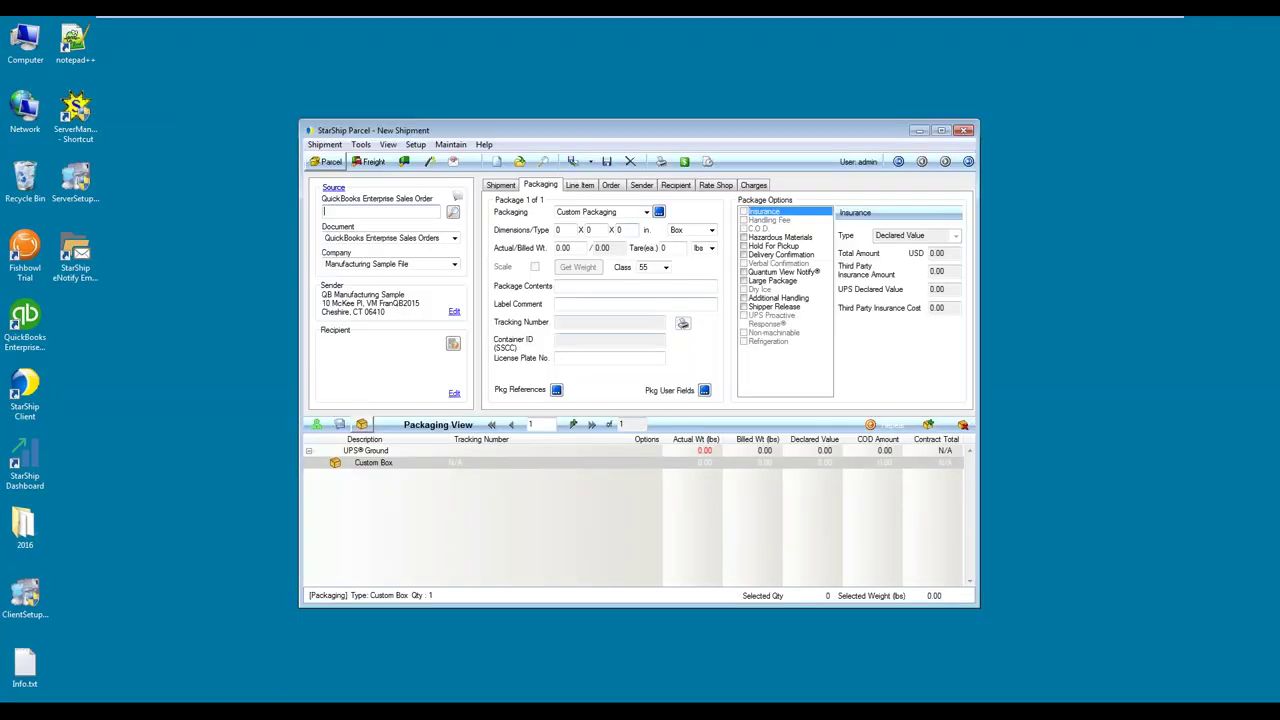
{"action": "left_click_drag", "start_coordinate": [627, 139], "coordinate": [614, 143]}
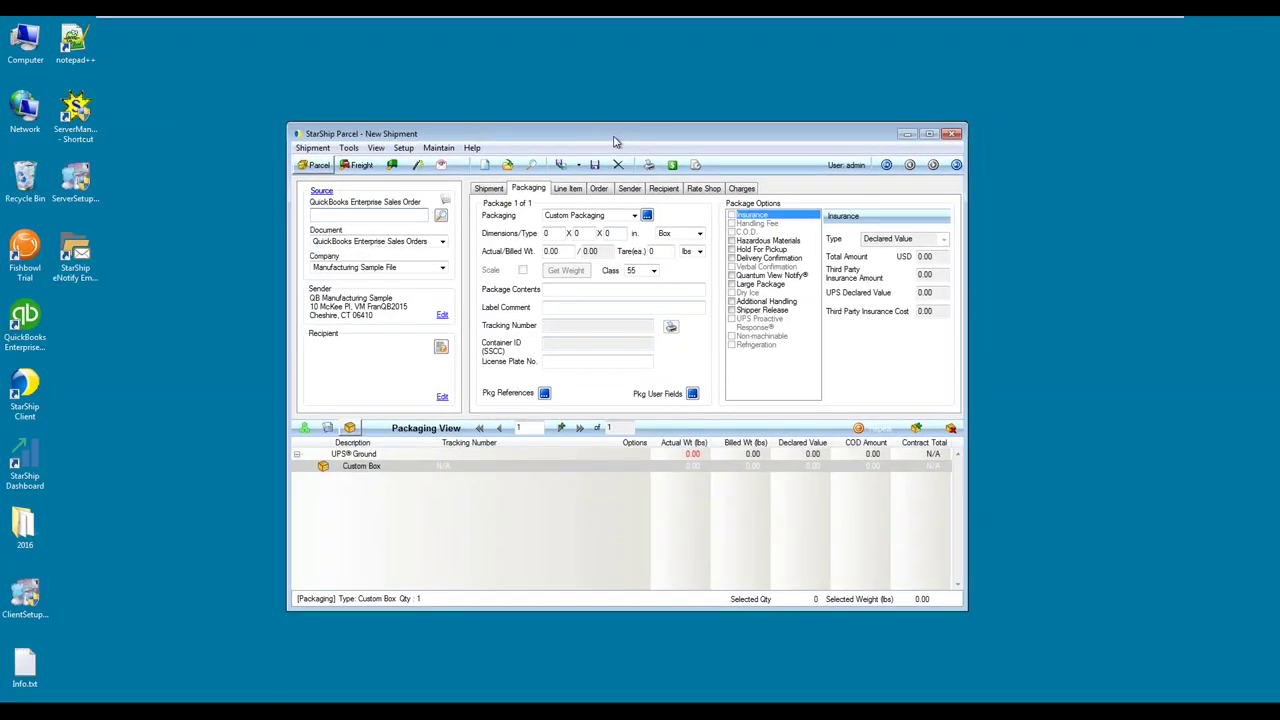
{"action": "left_click", "coordinate": [380, 217]}
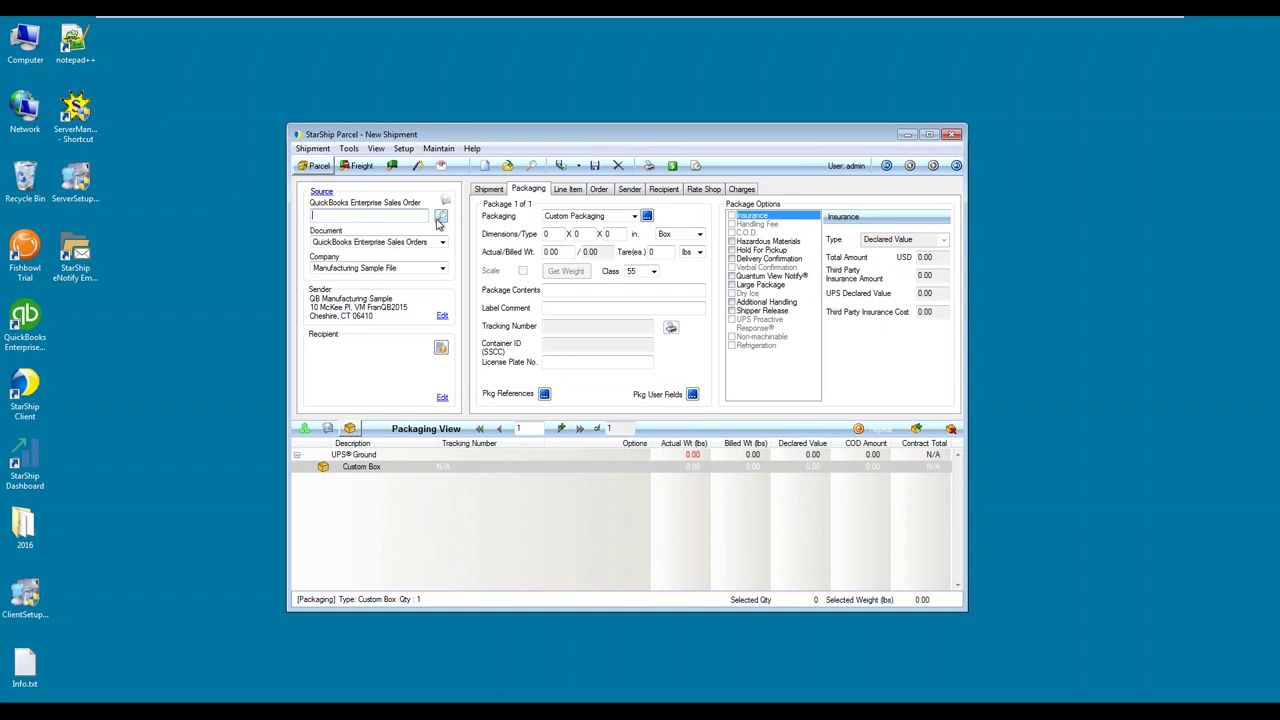
{"action": "type", "text": "10000"}
{"action": "key", "text": "Return"}
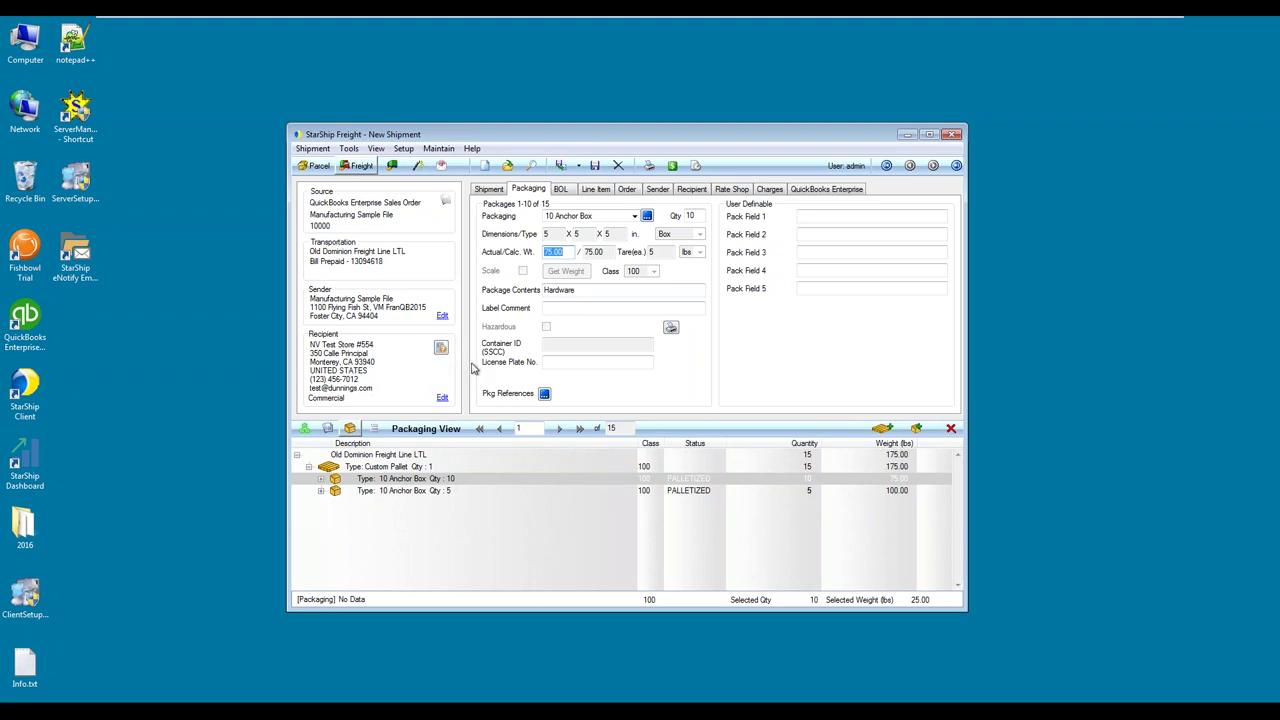
Expand all items on the custom pallet and review the Anchor, 12x1 RedCap line item and the bill of lading entry
{"action": "right_click", "coordinate": [448, 519]}
{"action": "left_click", "coordinate": [482, 524]}
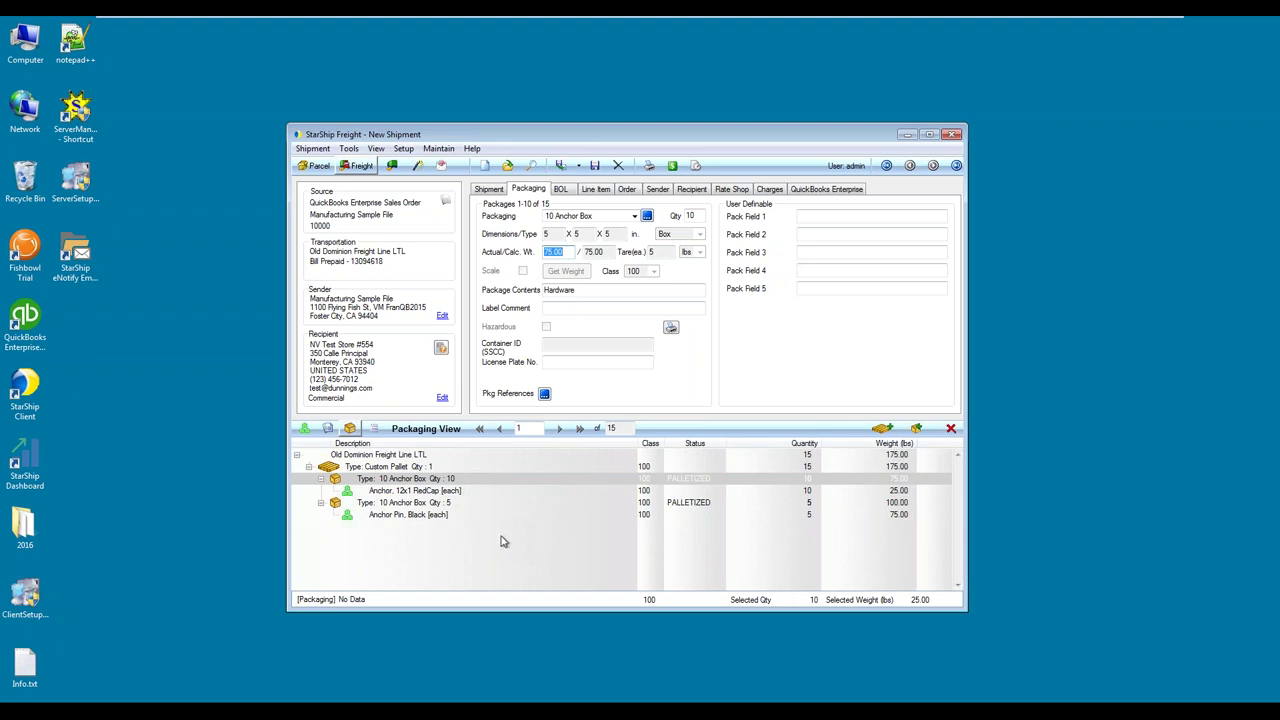
{"action": "left_click", "coordinate": [396, 493]}
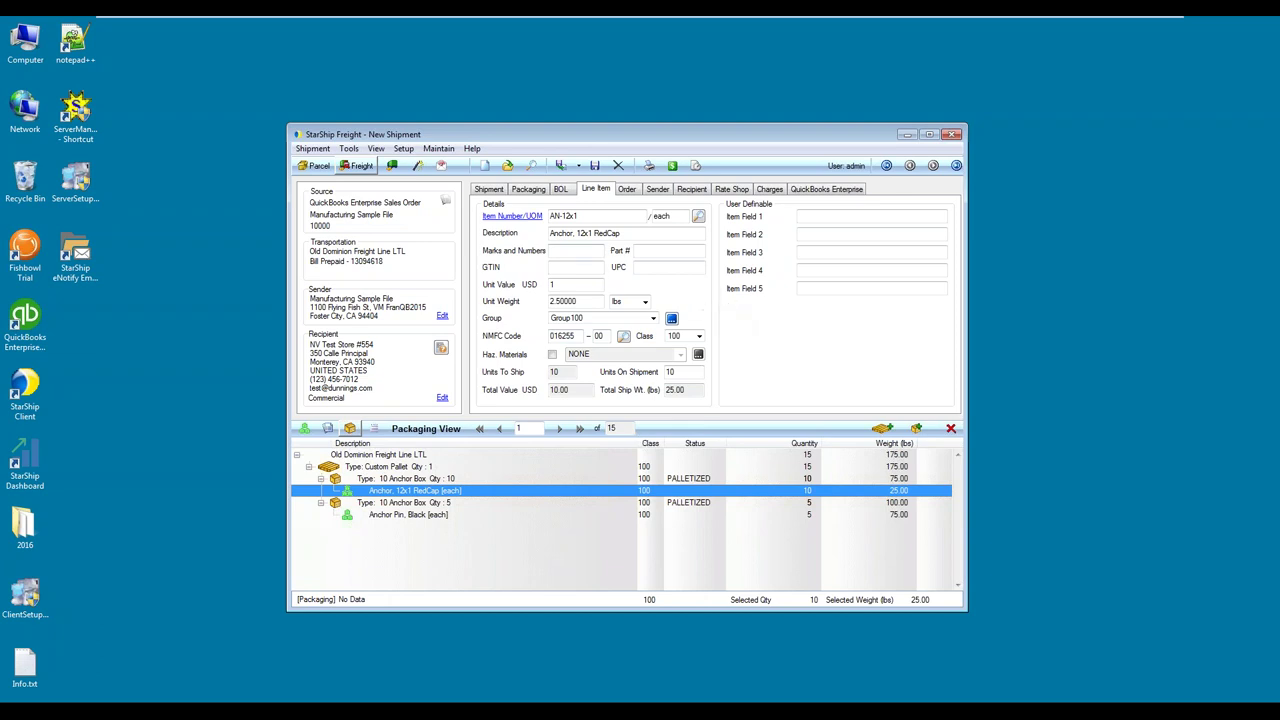
{"action": "left_click", "coordinate": [562, 191]}
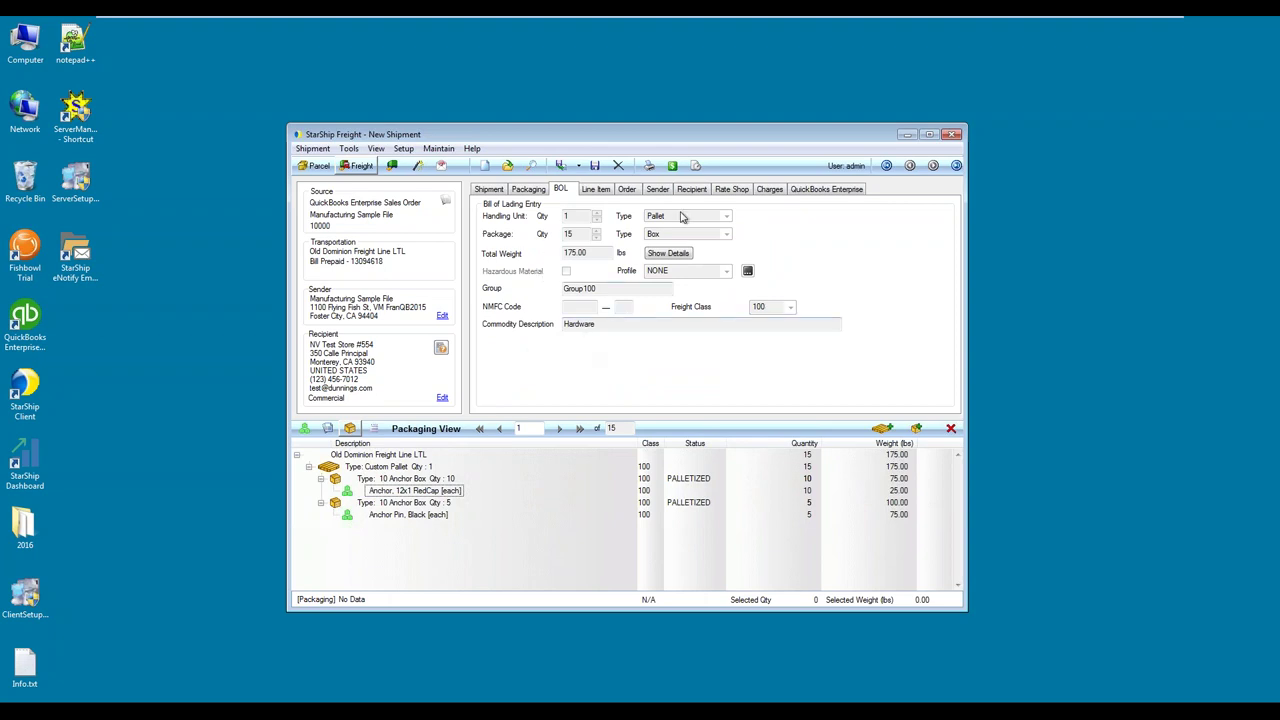
Shop rates from all carriers for the freight shipment, and process the shipment to print its documents
{"action": "left_click", "coordinate": [731, 189]}
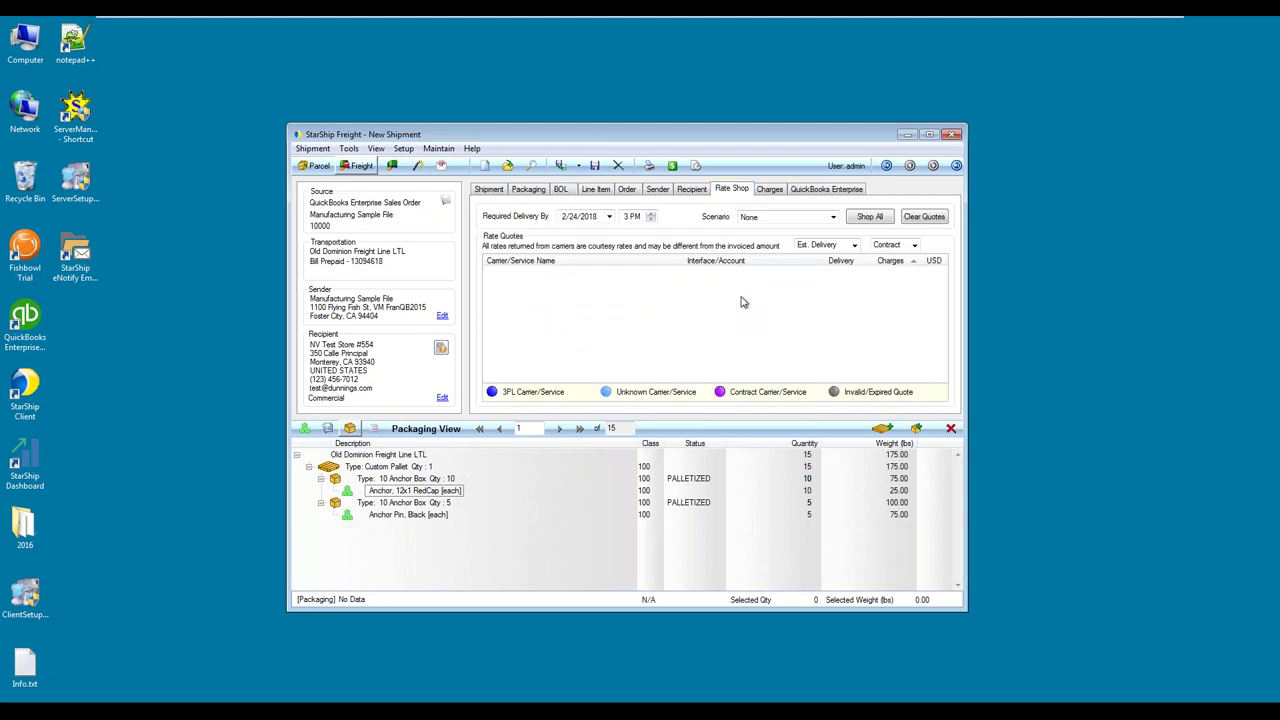
{"action": "left_click", "coordinate": [870, 217]}
{"action": "left_click", "coordinate": [561, 167]}
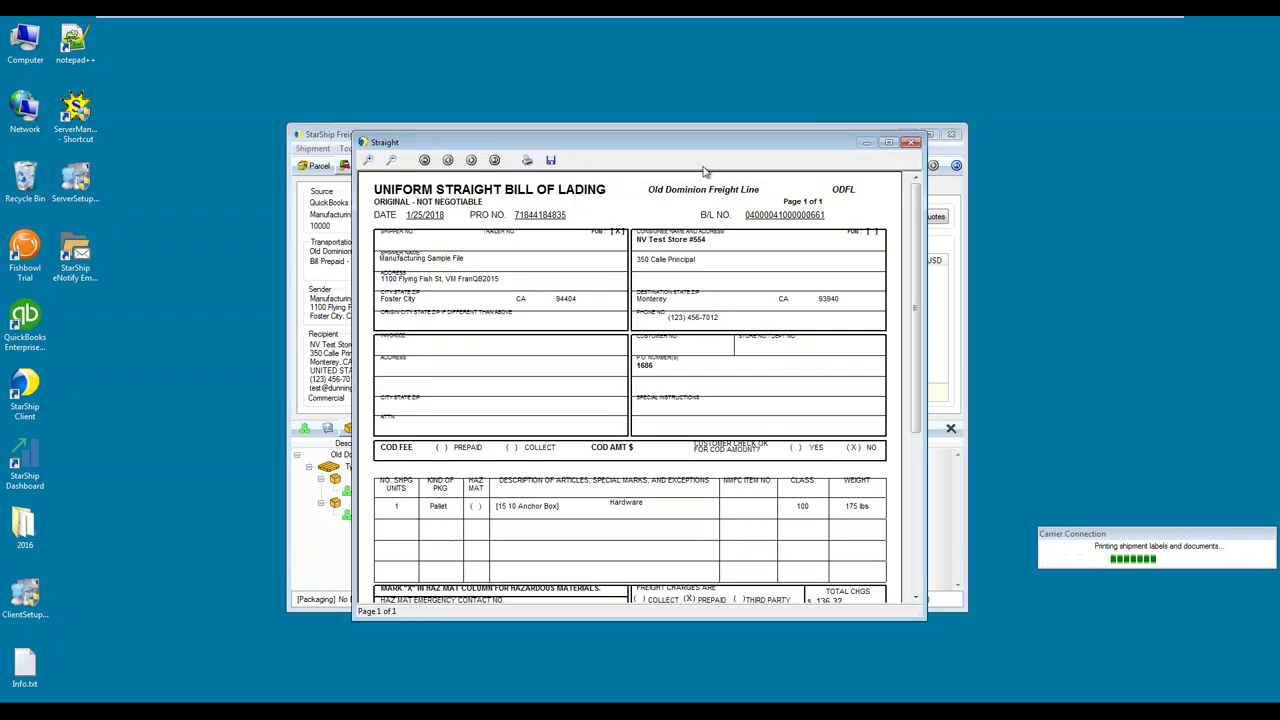
Review the Uniform Straight Bill of Lading and the Old Dominion sample bill of lading, and close both documents
{"action": "left_click_drag", "start_coordinate": [694, 145], "coordinate": [639, 46]}
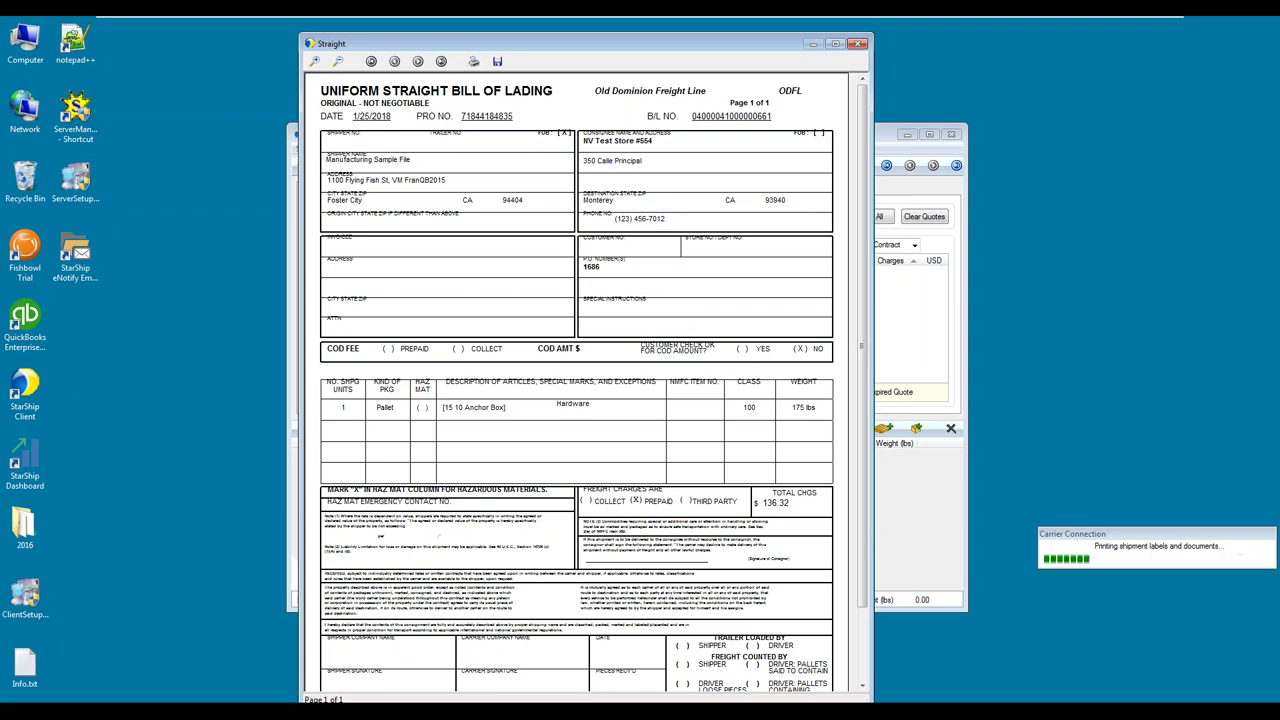
{"action": "left_click_drag", "start_coordinate": [1077, 345], "coordinate": [478, 35]}
{"action": "left_click_drag", "start_coordinate": [685, 465], "coordinate": [1001, 699]}
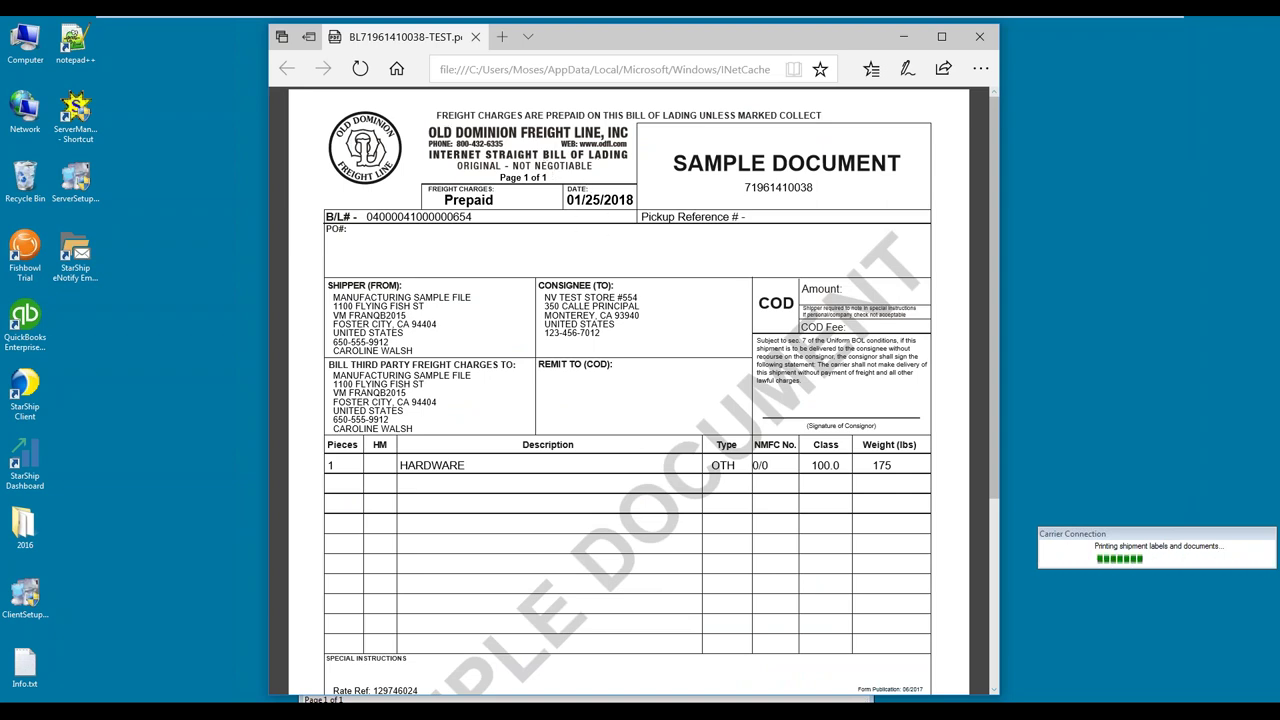
{"action": "scroll", "coordinate": [600, 260], "scroll_direction": "down", "scroll_amount": 5}
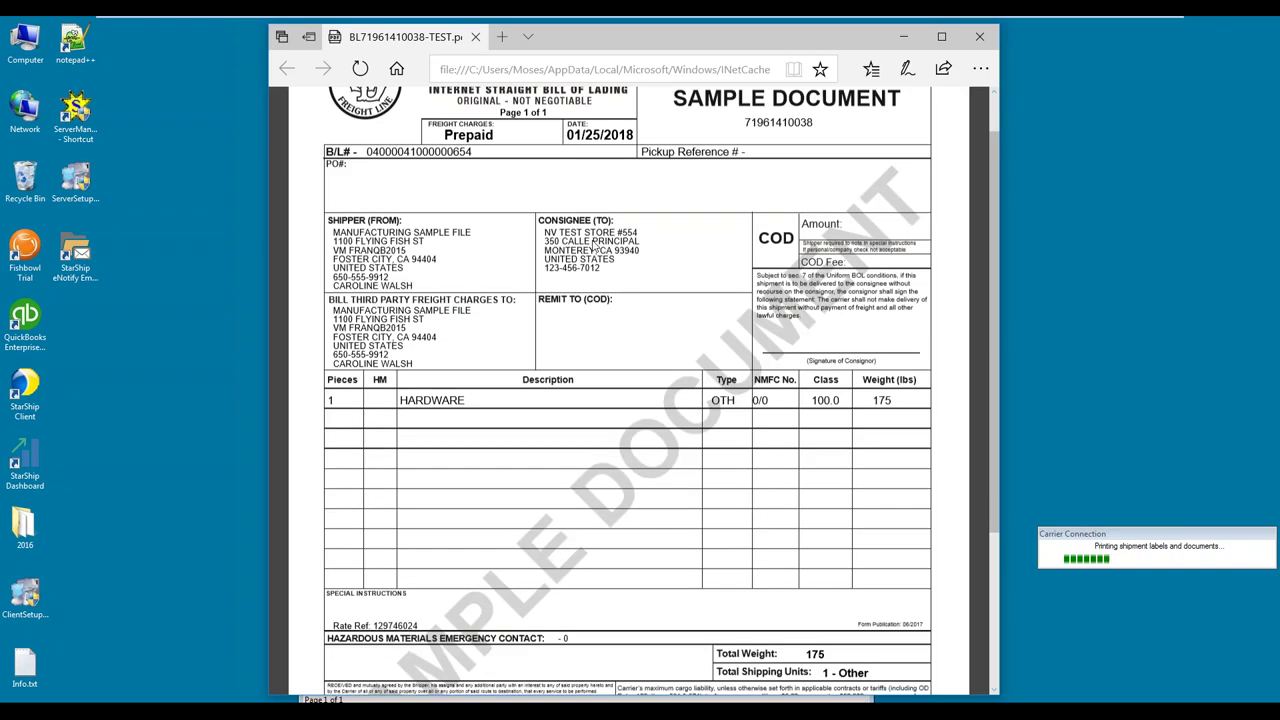
{"action": "scroll", "coordinate": [632, 329], "scroll_direction": "up", "scroll_amount": 5}
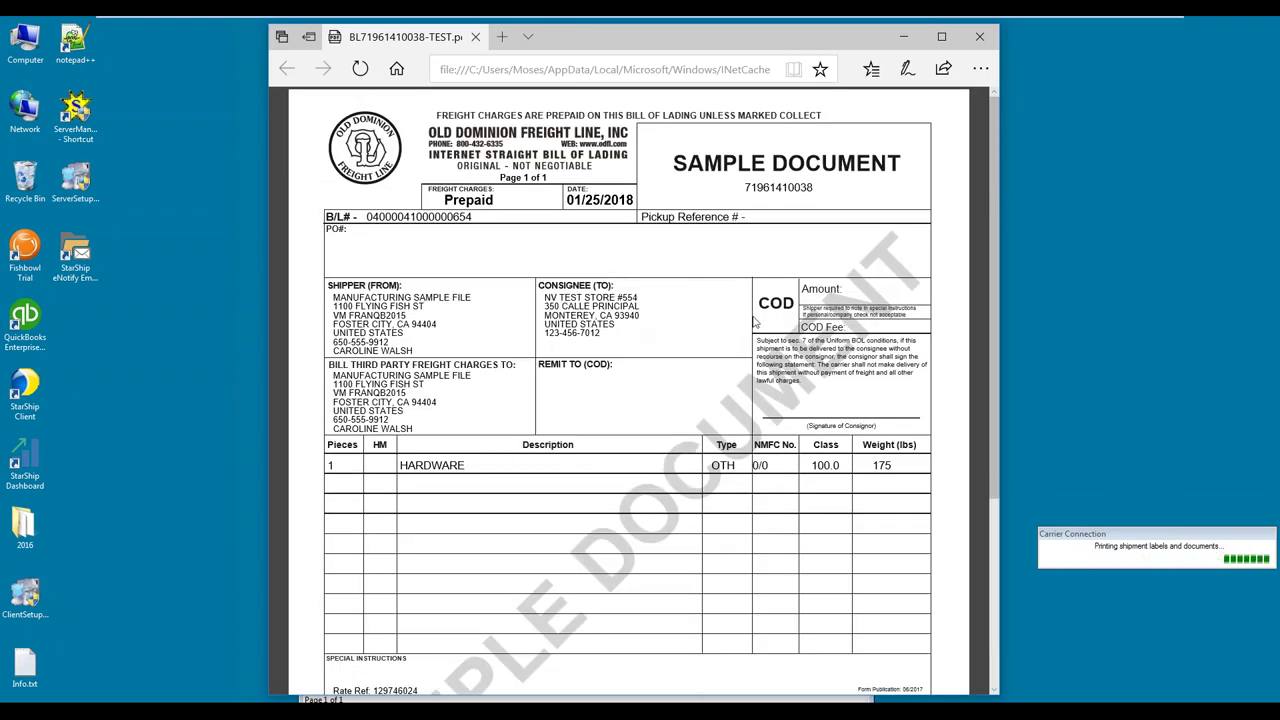
{"action": "left_click", "coordinate": [993, 43]}
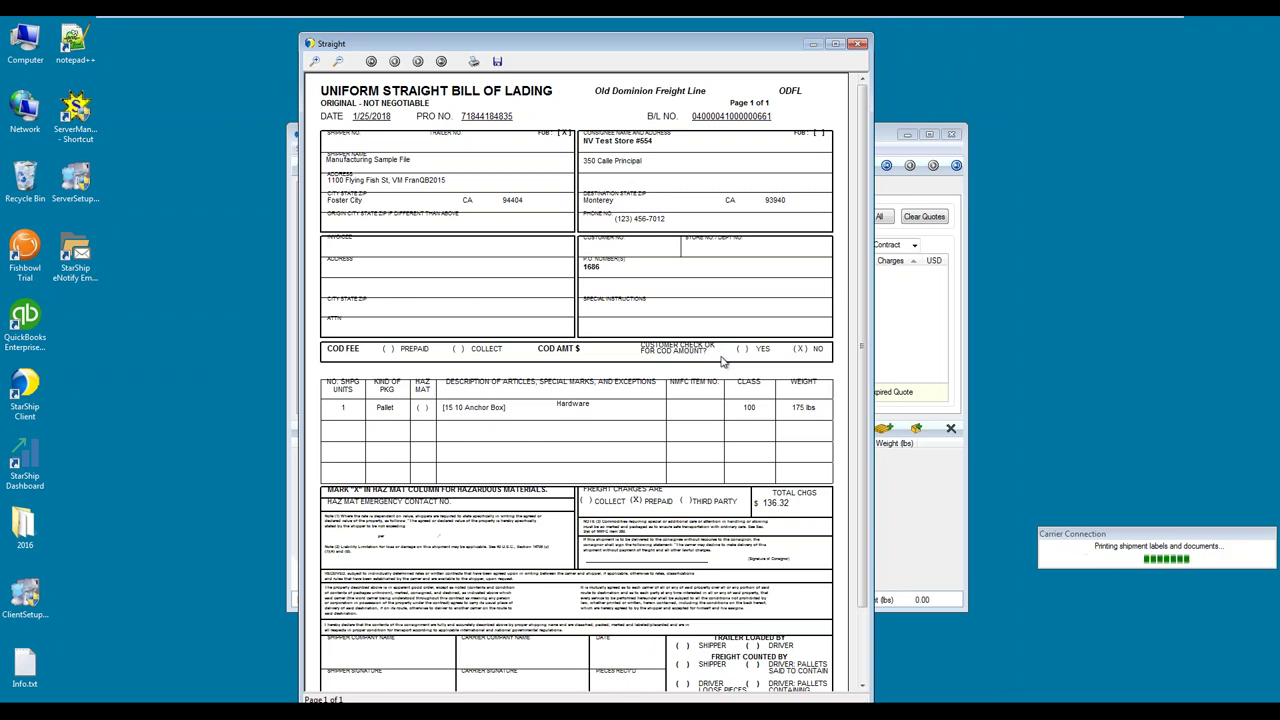
{"action": "left_click", "coordinate": [858, 44]}
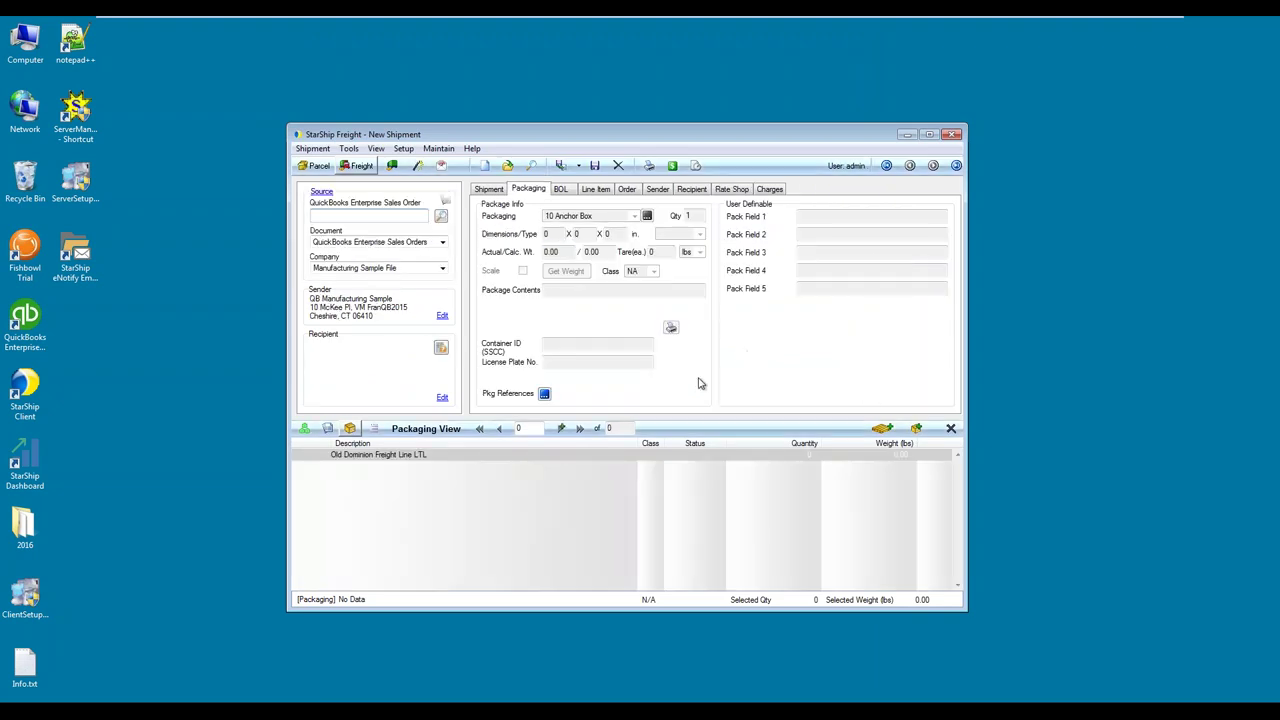
Return to the Dunning's Pool Depot sales order in QuickBooks and check its written-back freight line
{"action": "left_click", "coordinate": [906, 134]}
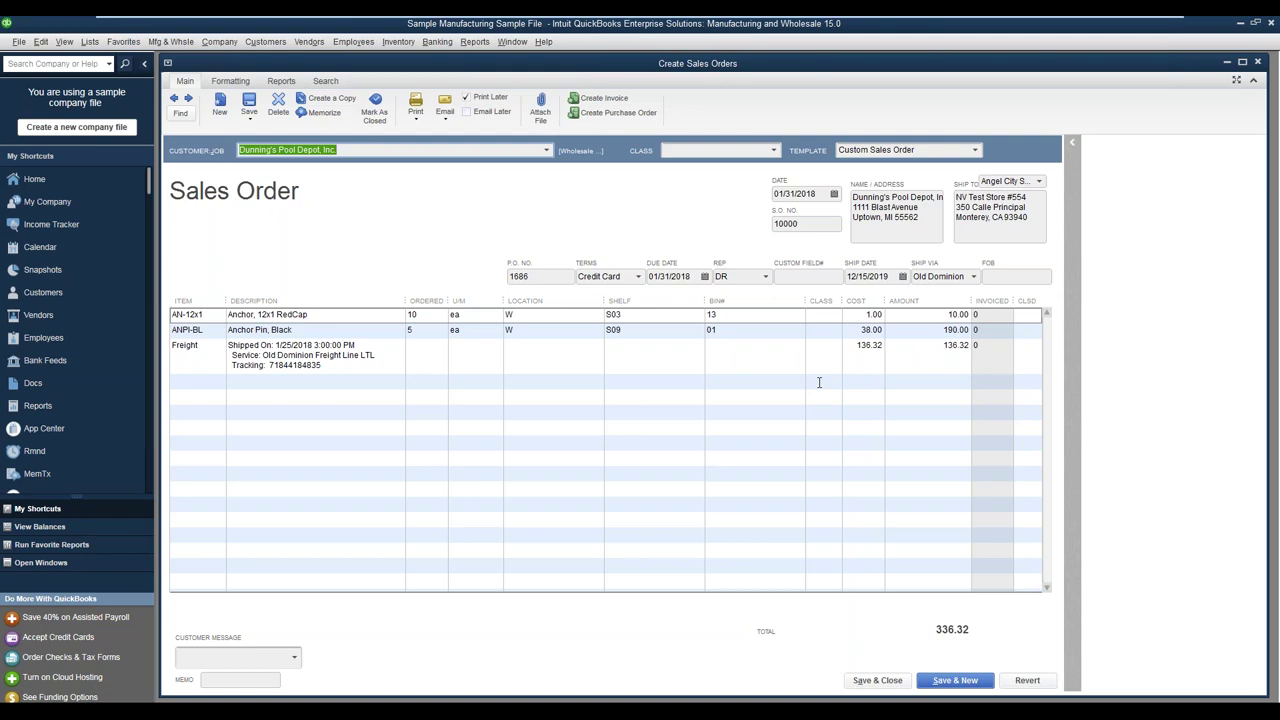
{"action": "left_click", "coordinate": [1240, 22]}
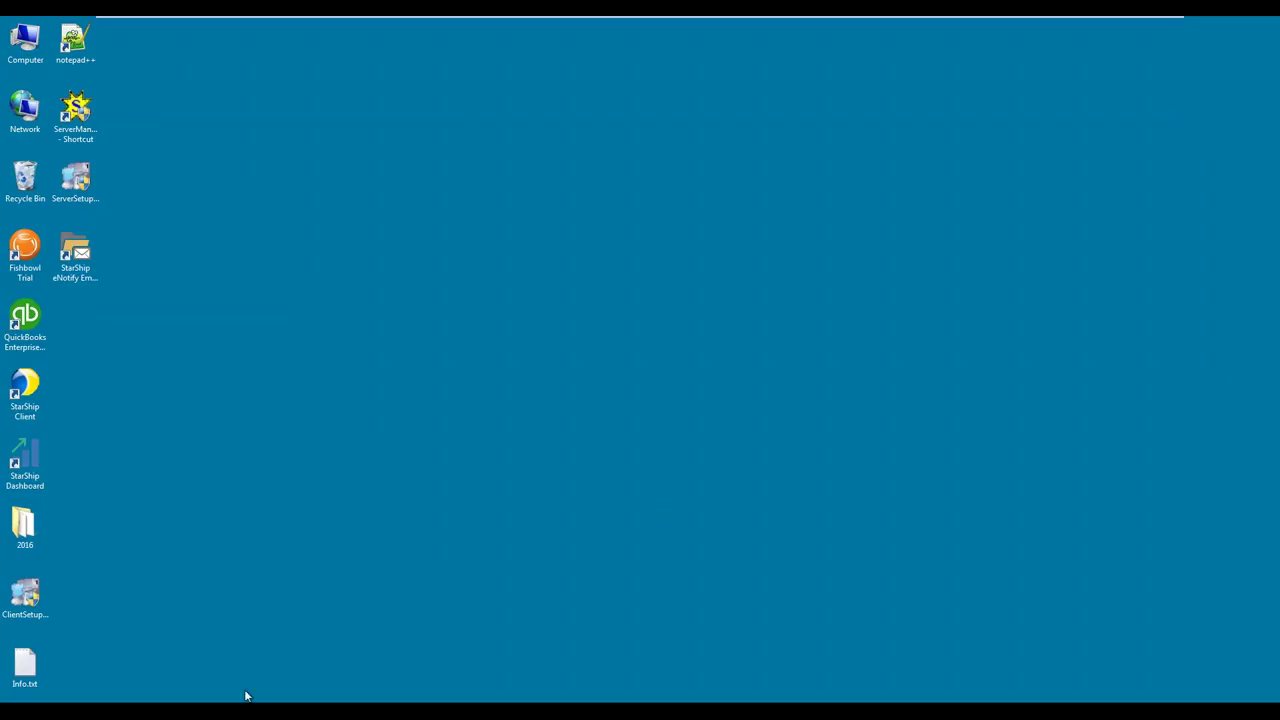
Switch to the StarShip Dashboard and look over the shipment history, performance indicators and available reports
{"action": "mouse_move", "coordinate": [246, 697]}
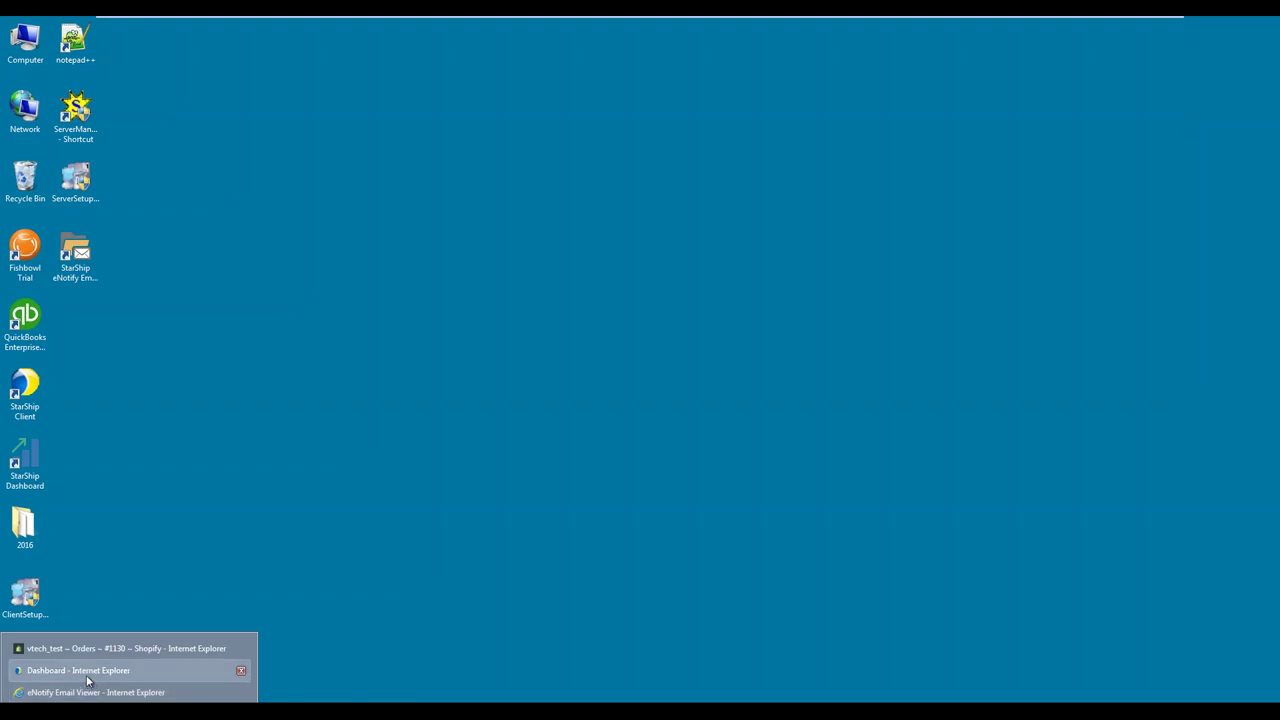
{"action": "left_click", "coordinate": [86, 672]}
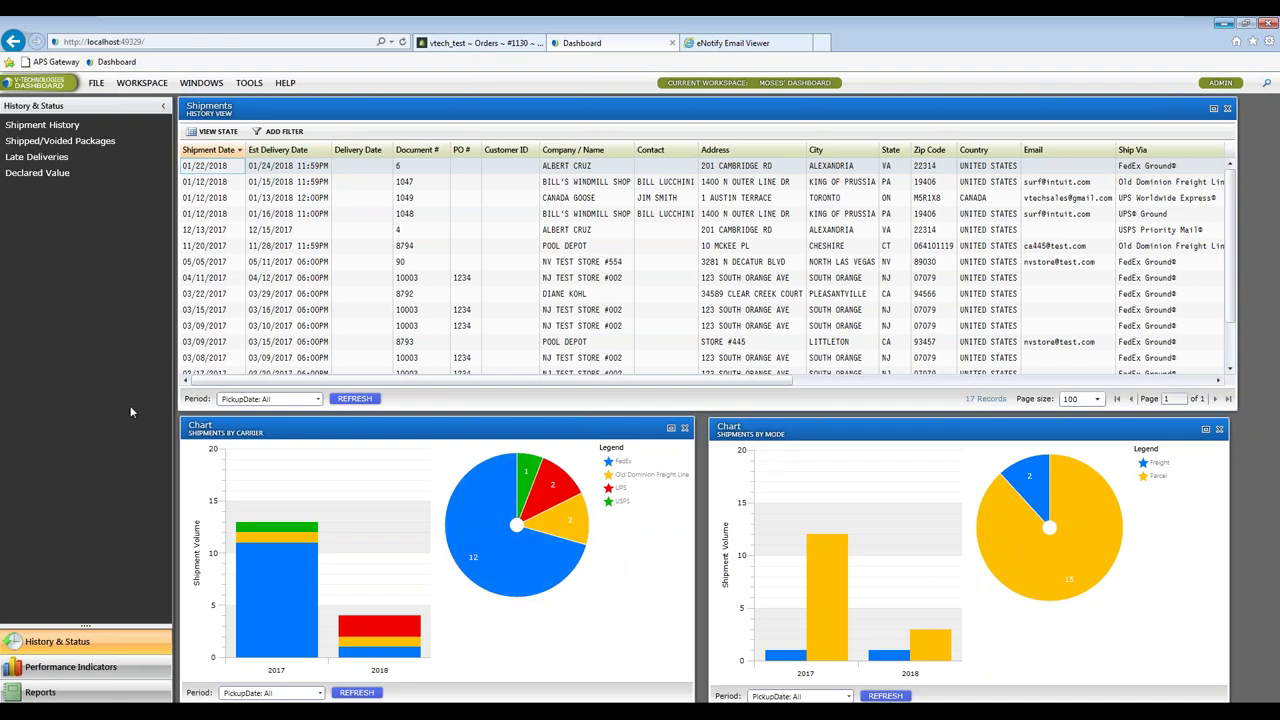
{"action": "left_click", "coordinate": [69, 677]}
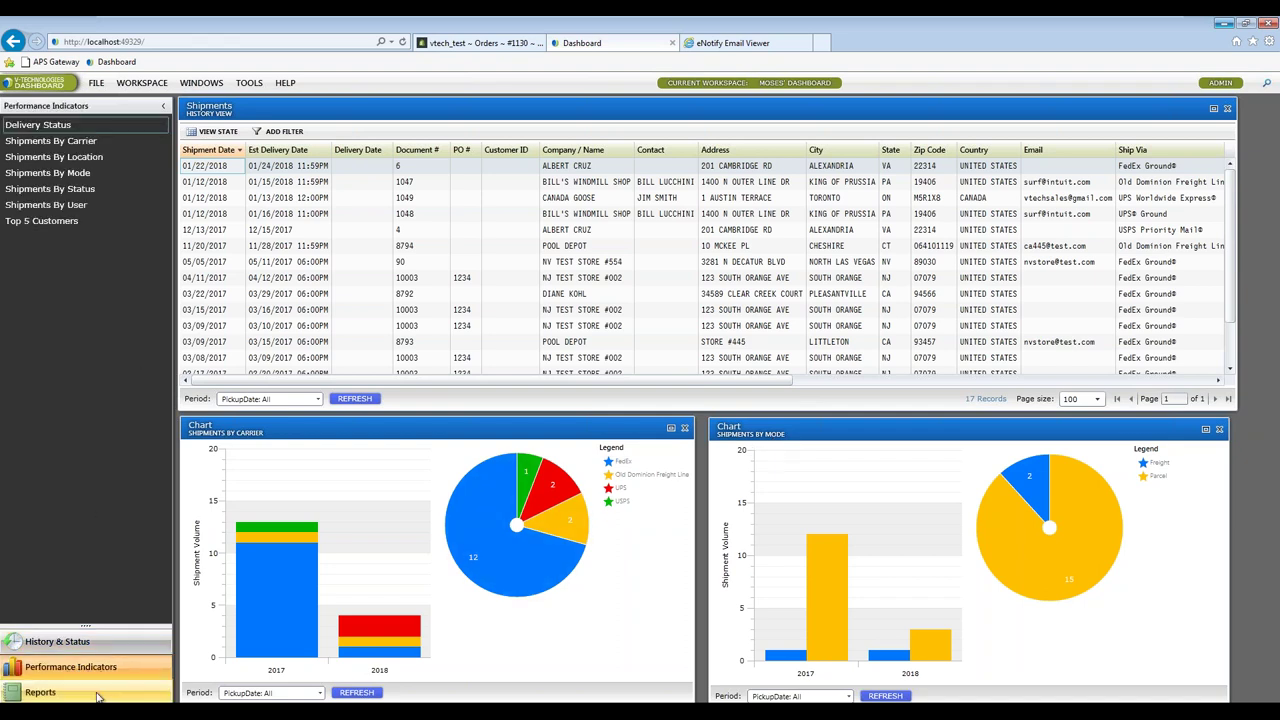
{"action": "left_click", "coordinate": [100, 692]}
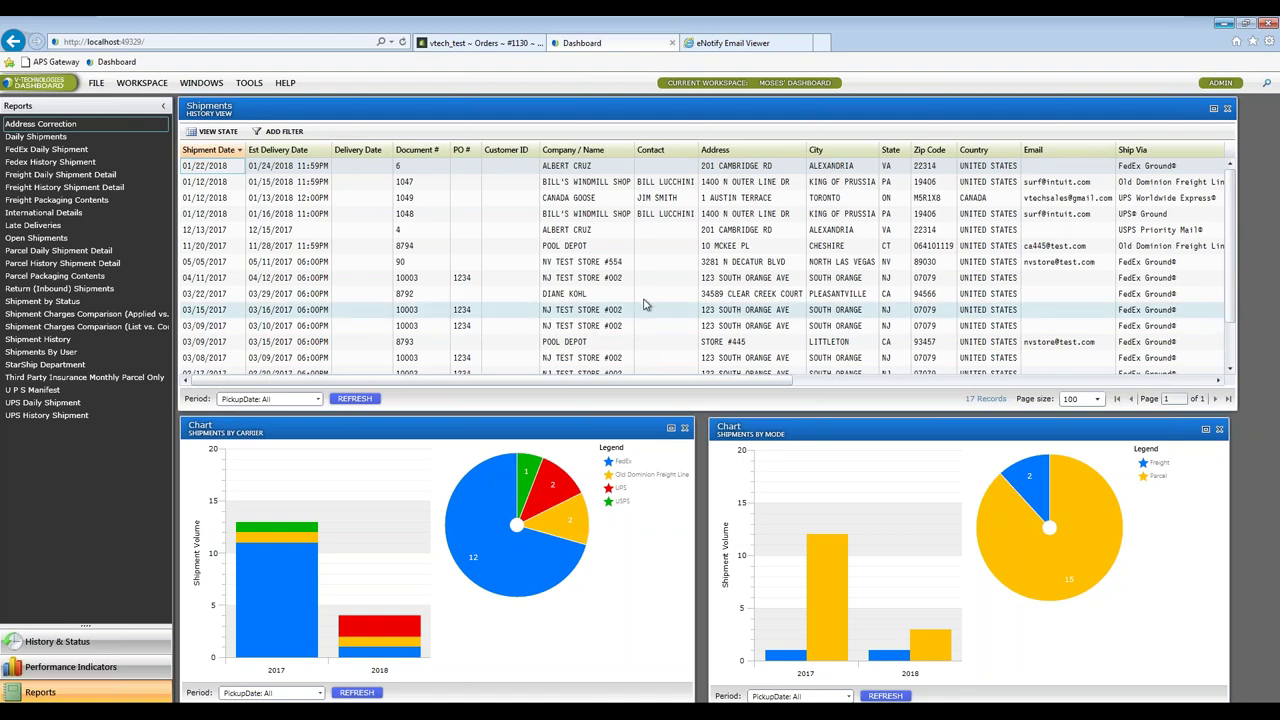
Switch to the eNotify Email Viewer and read through the pending Canada Goose ship notification, including its tracking and promotion details
{"action": "left_click", "coordinate": [732, 48]}
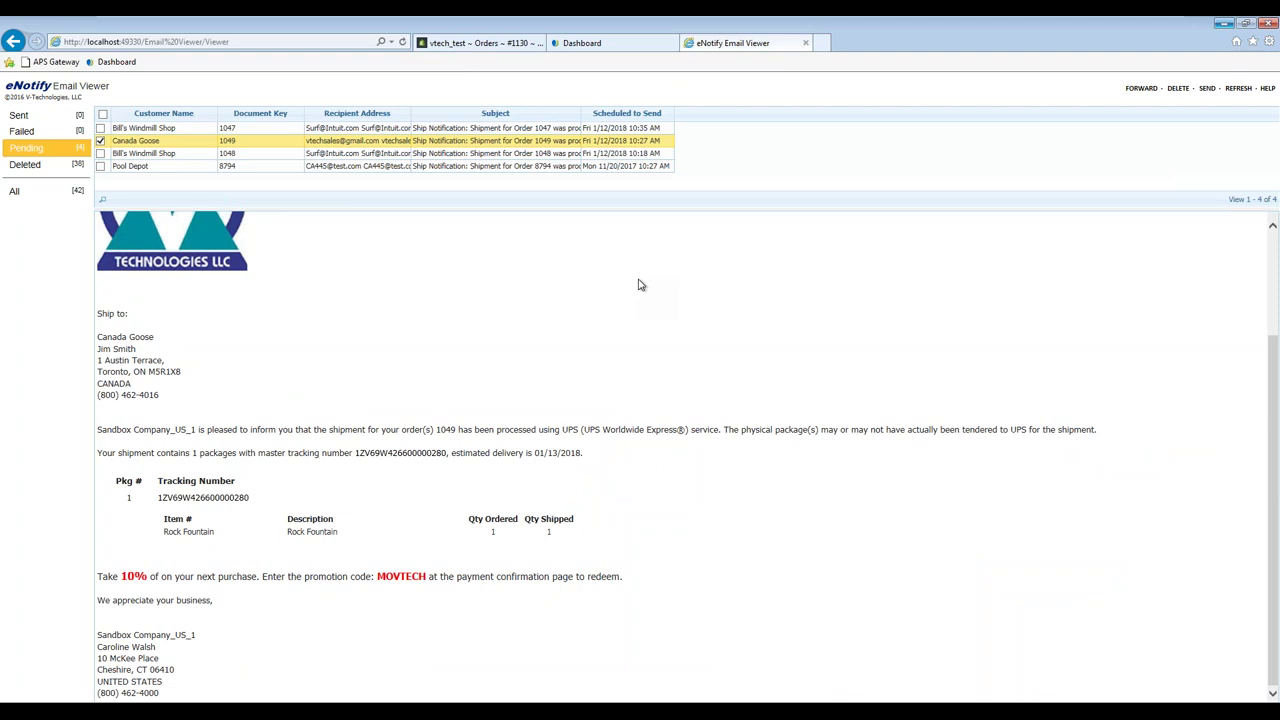
{"action": "scroll", "coordinate": [641, 285], "scroll_direction": "up", "scroll_amount": 3}
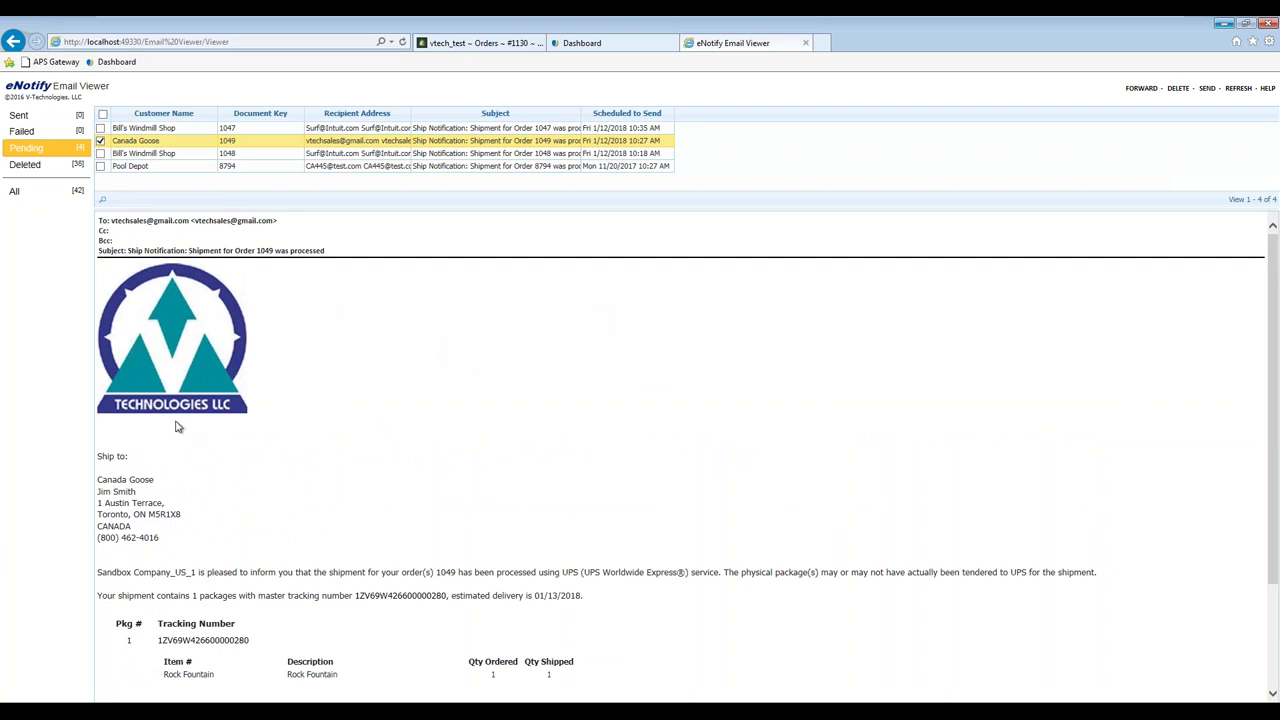
{"action": "scroll", "coordinate": [275, 405], "scroll_direction": "down", "scroll_amount": 1}
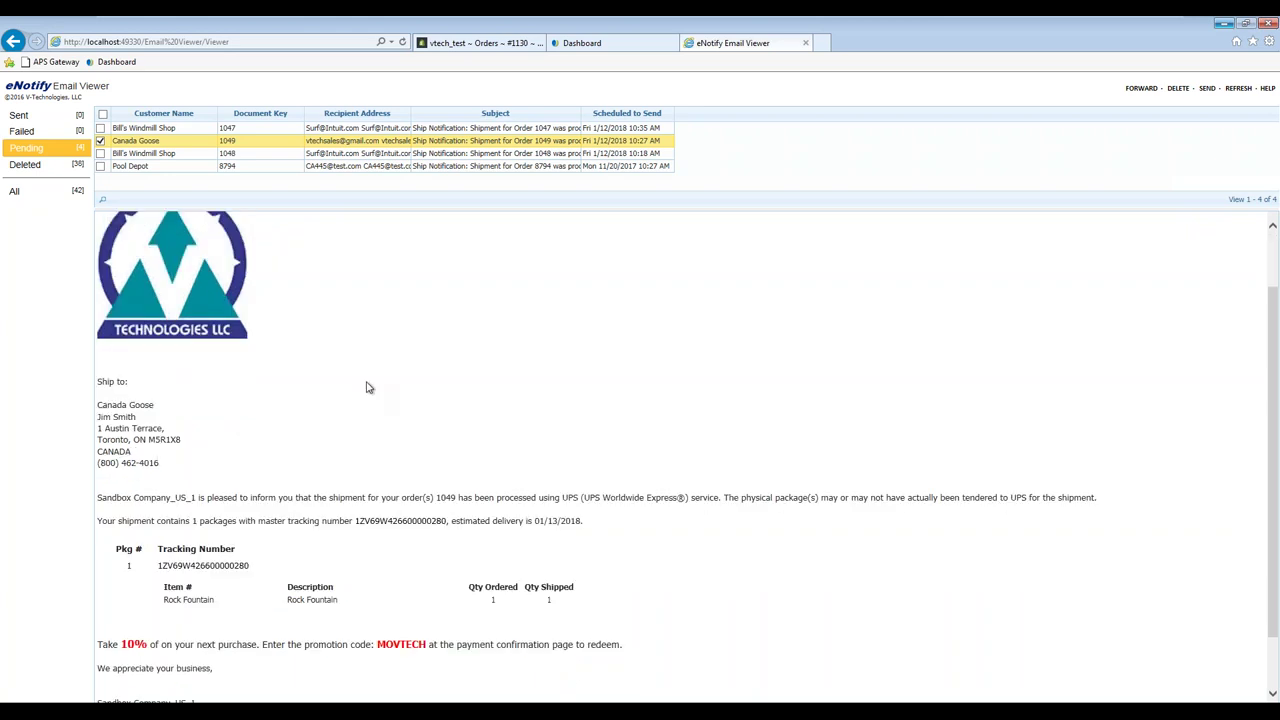
{"action": "scroll", "coordinate": [366, 386], "scroll_direction": "down", "scroll_amount": 1}
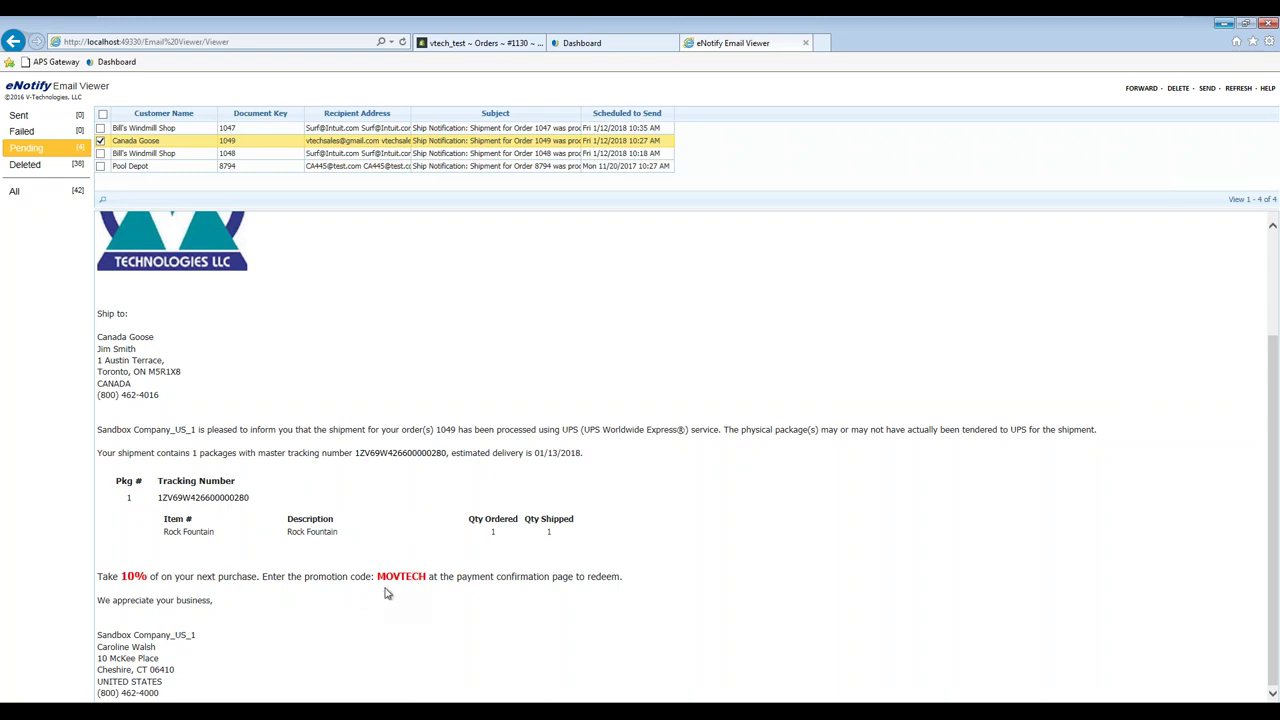
{"action": "scroll", "coordinate": [418, 543], "scroll_direction": "up", "scroll_amount": 3}
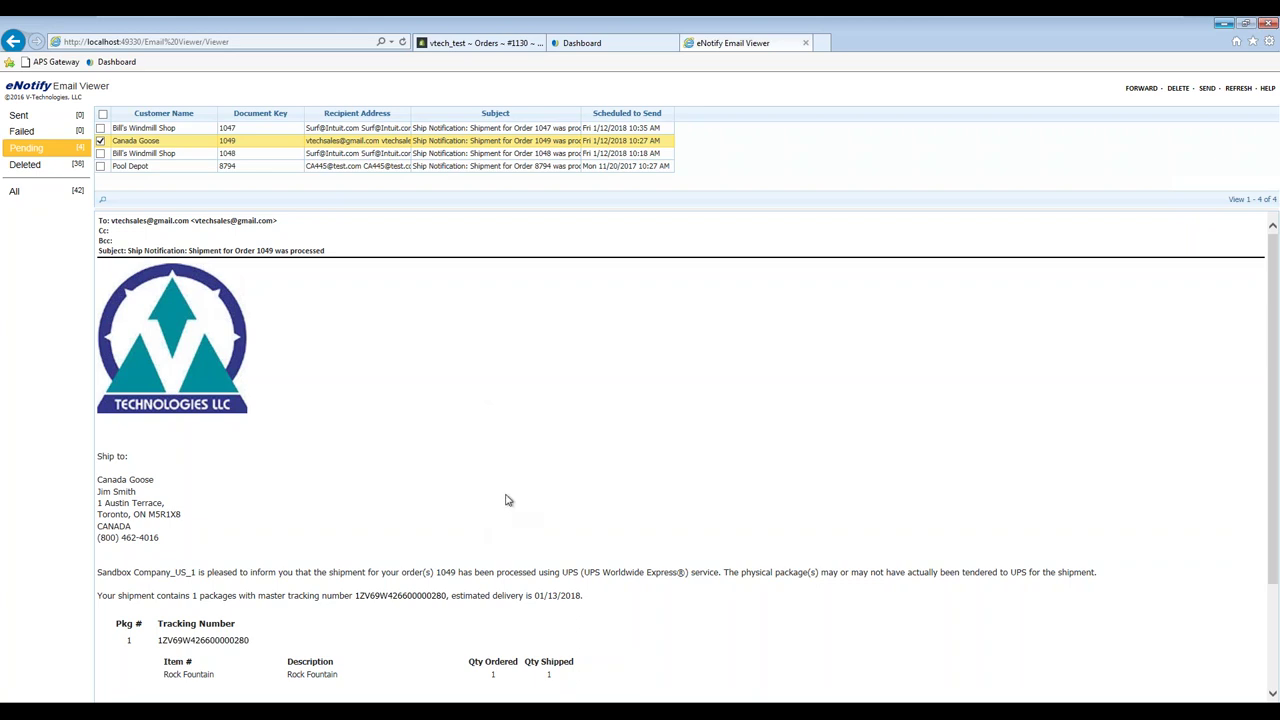
{"action": "scroll", "coordinate": [455, 518], "scroll_direction": "down", "scroll_amount": 2}
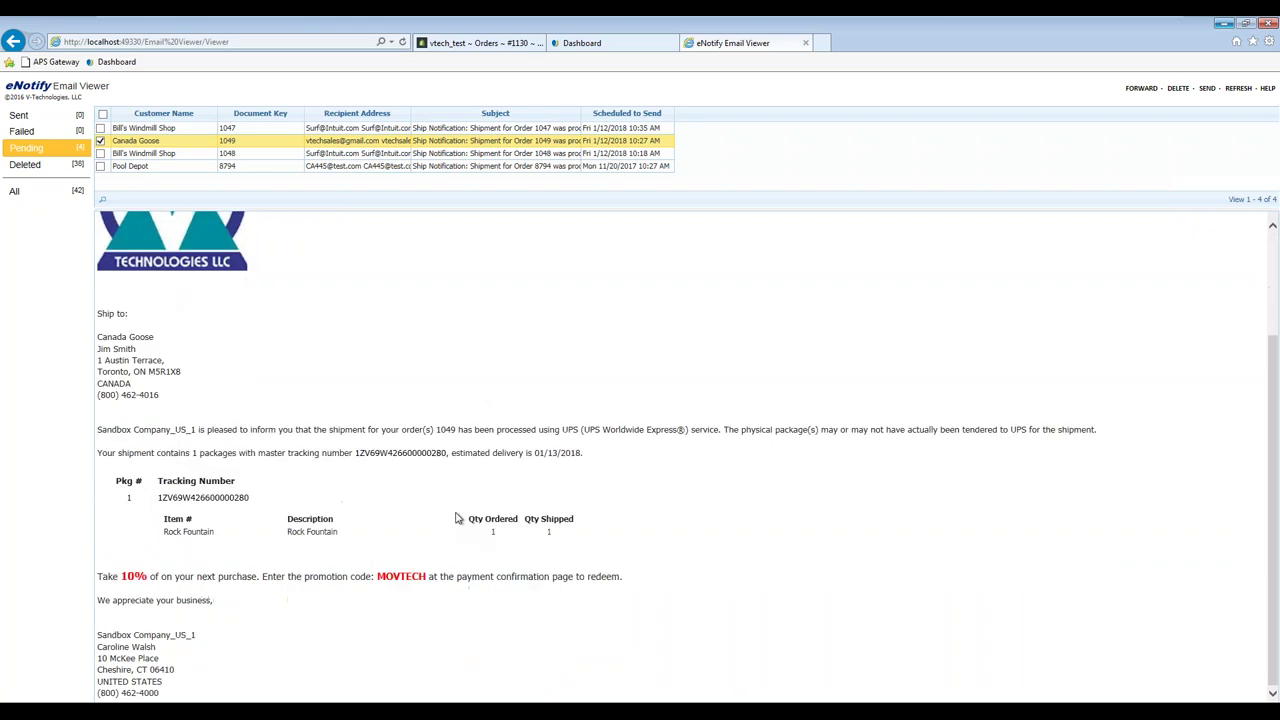
{"action": "scroll", "coordinate": [455, 518], "scroll_direction": "up", "scroll_amount": 2}
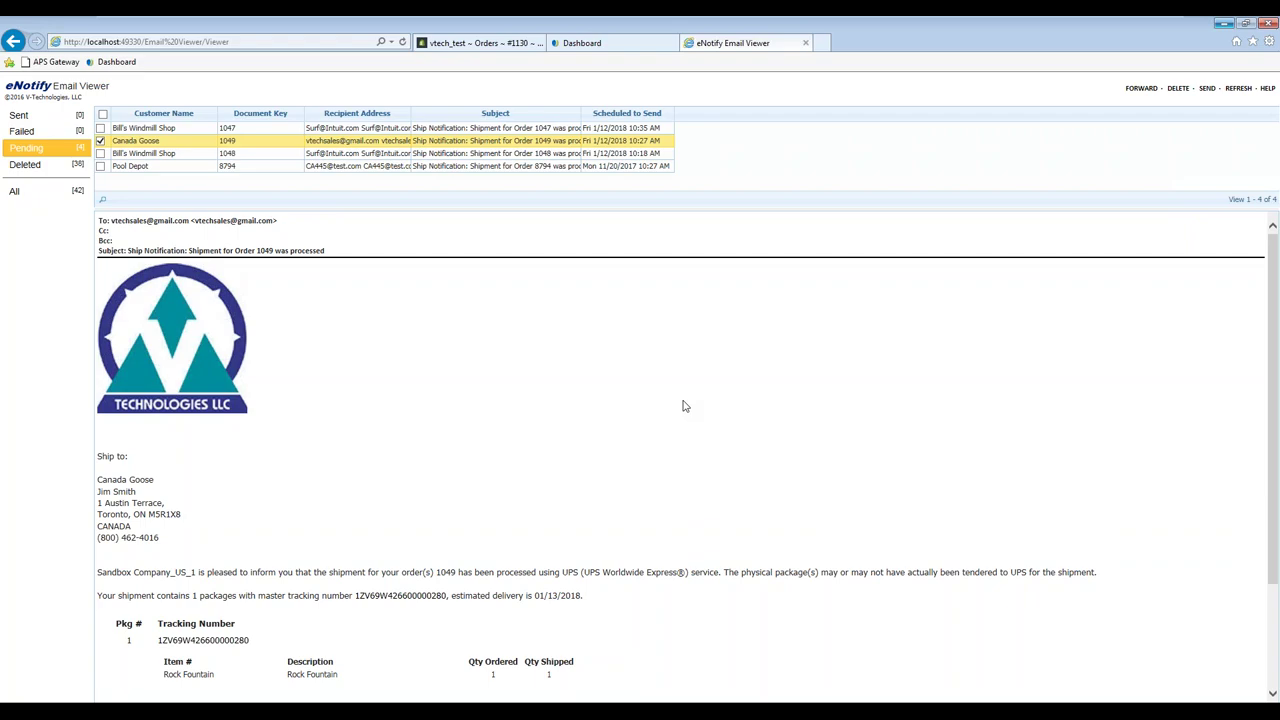
Switch to the QB-SS Webinar presentation in PowerPoint and start the slide show from the DEMO slide
{"action": "key", "text": "alt+Tab"}
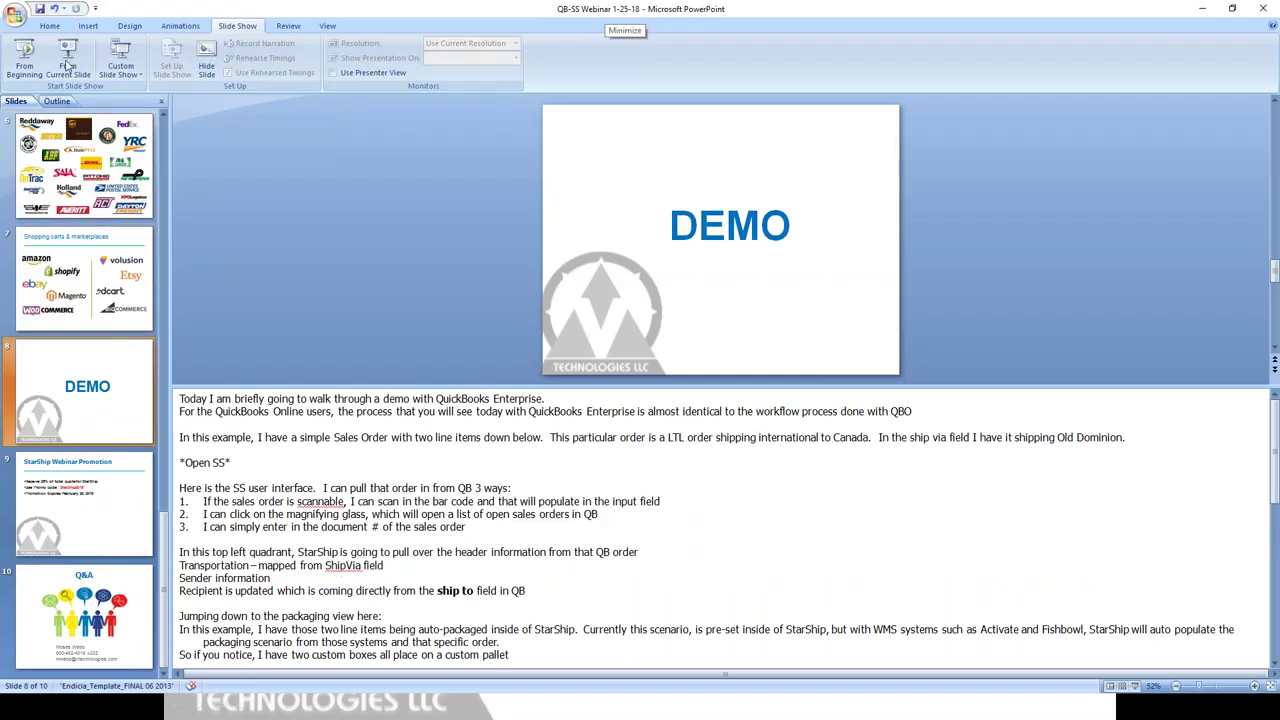
{"action": "key", "text": "shift+F5"}
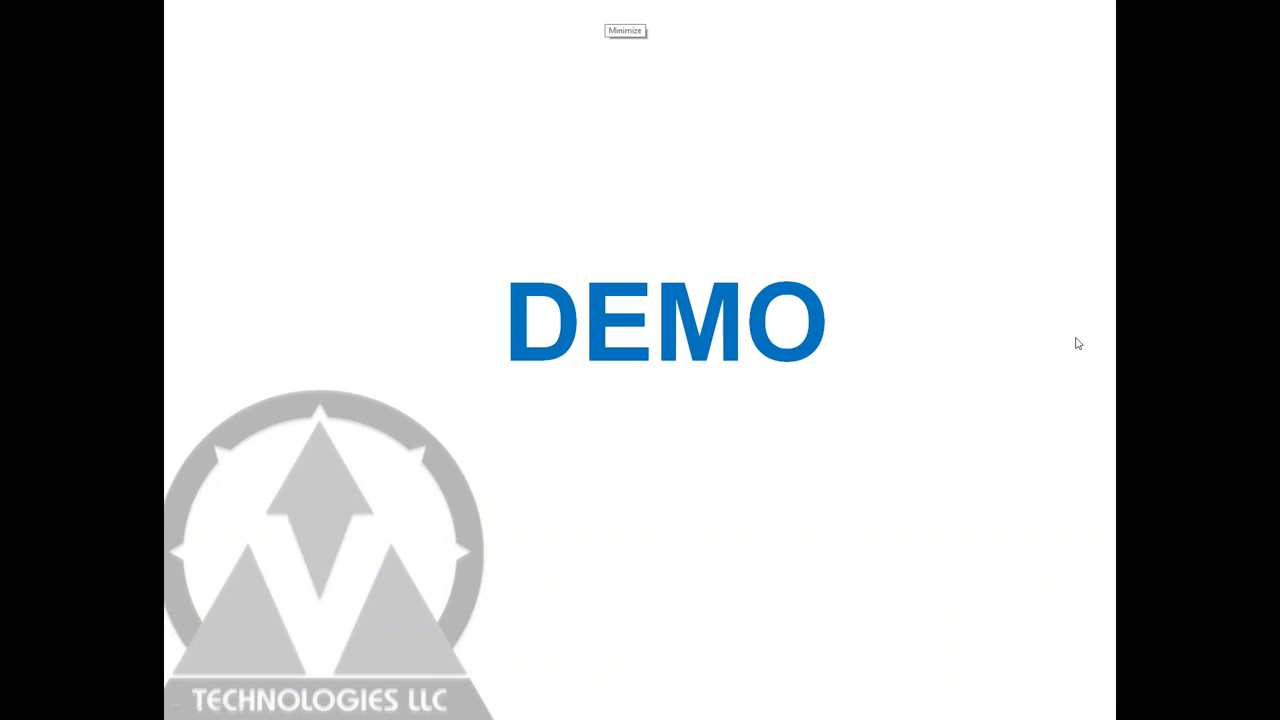